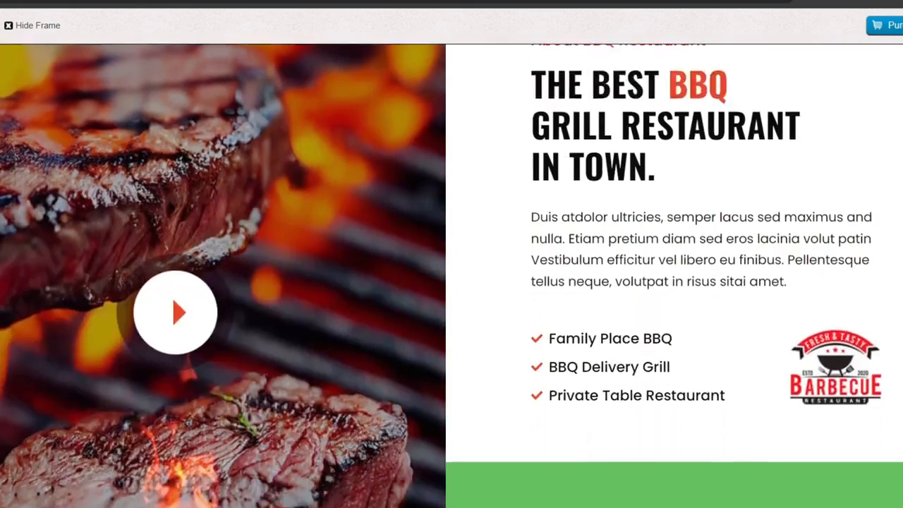
- Scroll through the BBQ restaurant template's live preview sections on ThemeForest
scroll(451, 275, "down", 3)
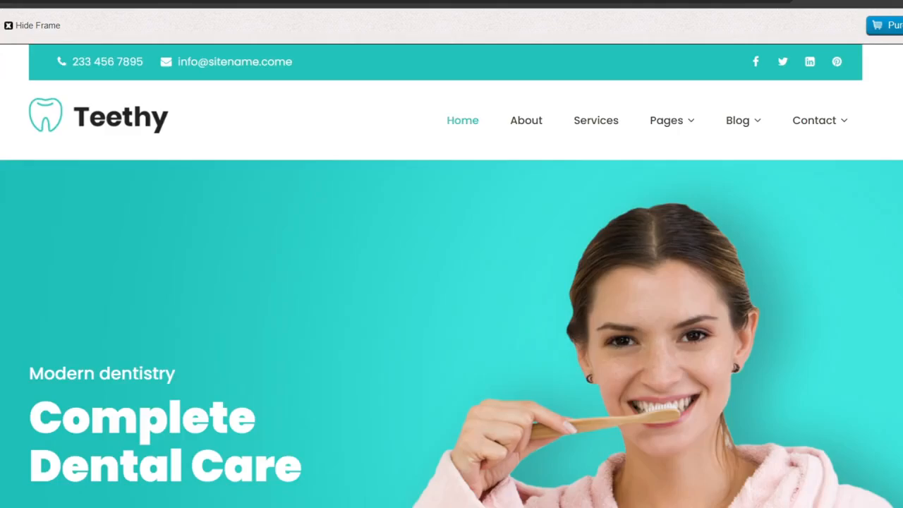
scroll(452, 276, "down", 3)
scroll(451, 275, "down", 10)
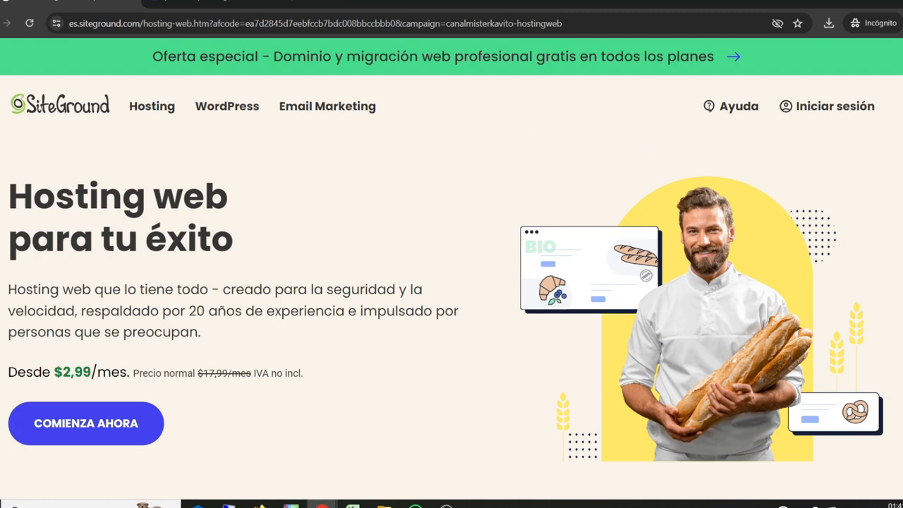
- Choose the StartUp hosting plan at $2,99/mes to begin checkout
scroll(451, 268, "down", 10)
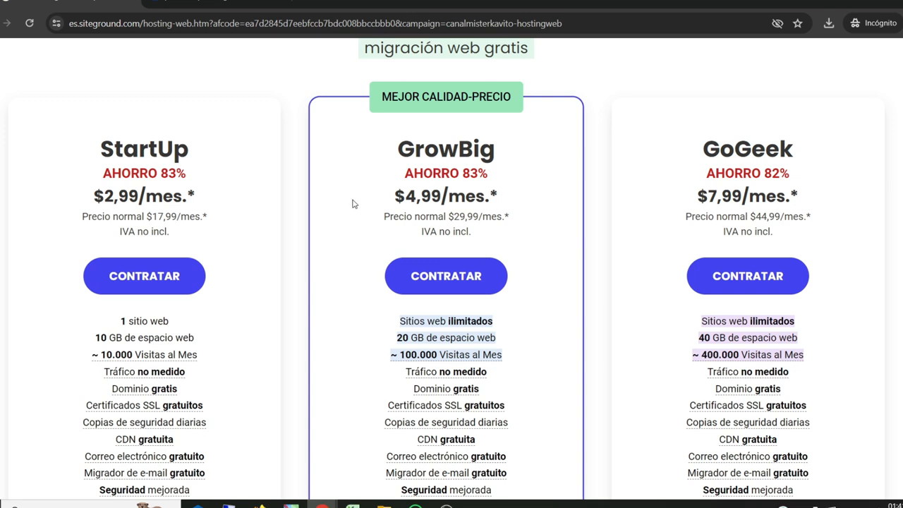
left_click_drag(92, 148, 199, 154)
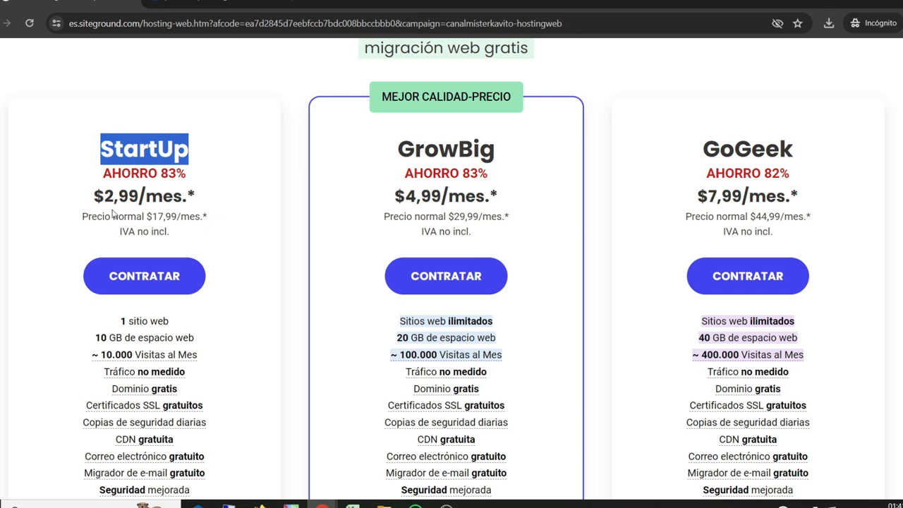
left_click(226, 174)
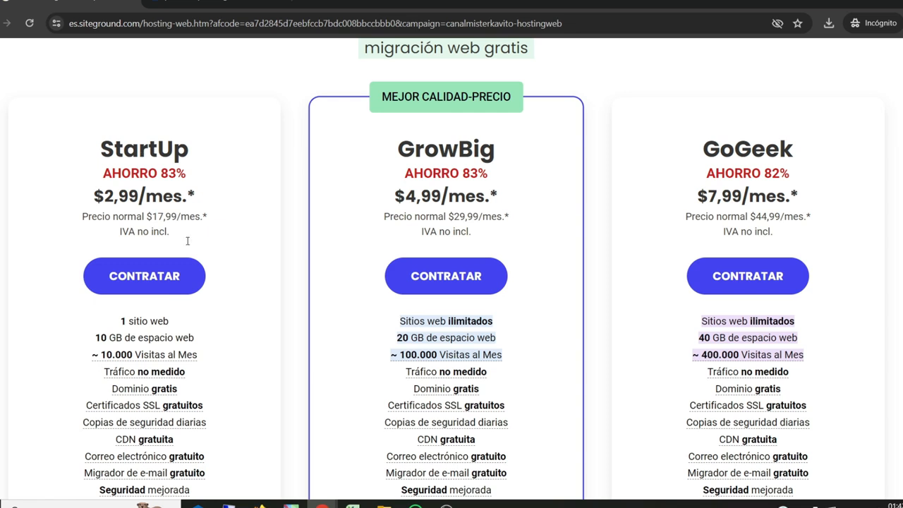
left_click(141, 287)
scroll(790, 139, "down", 1)
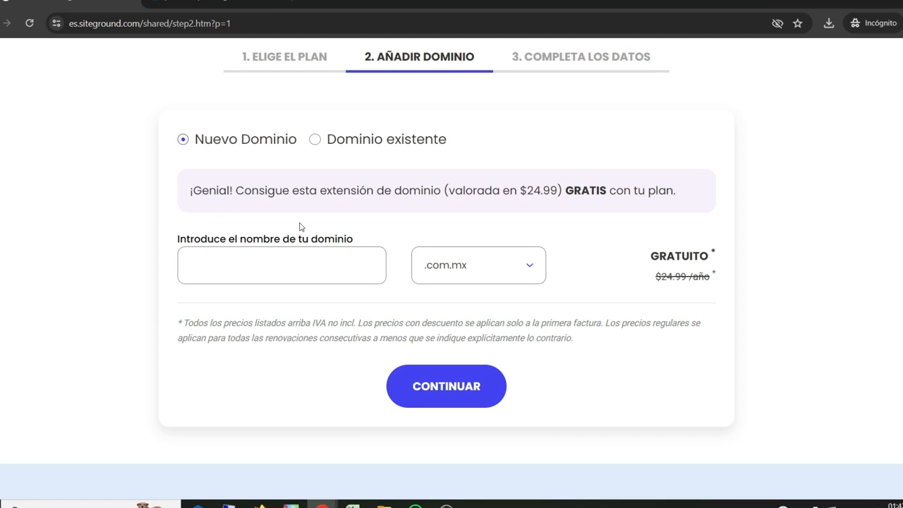
- Paste the new .com domain name and continue to the 'Completa los datos' step
left_click(288, 262)
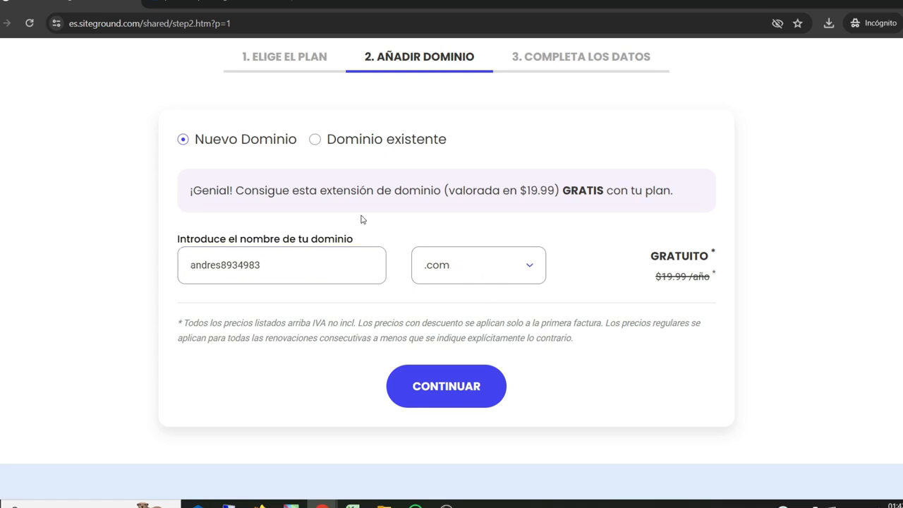
left_click(444, 378)
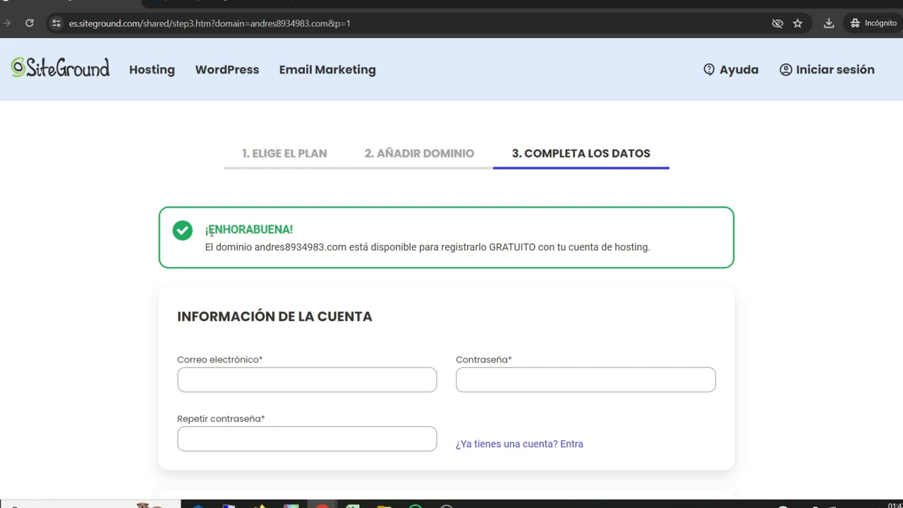
left_click_drag(206, 229, 308, 229)
scroll(308, 230, "down", 3)
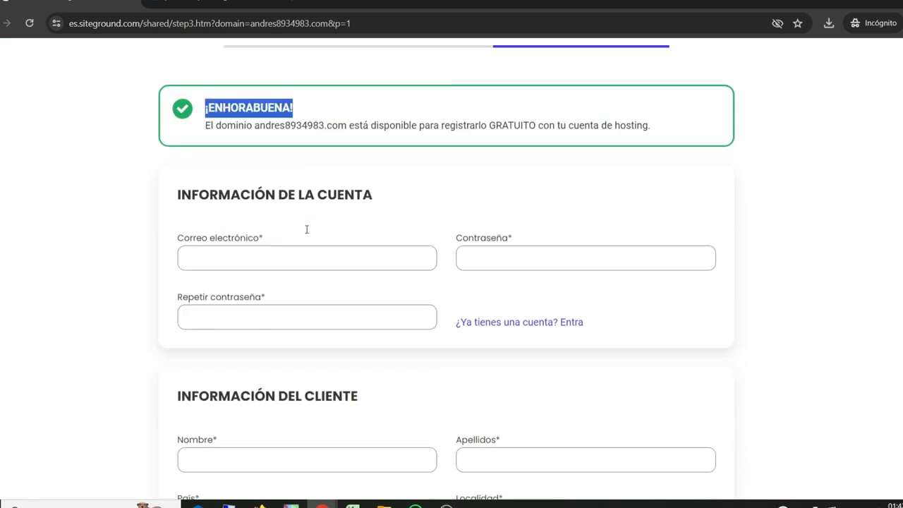
left_click_drag(231, 150, 367, 150)
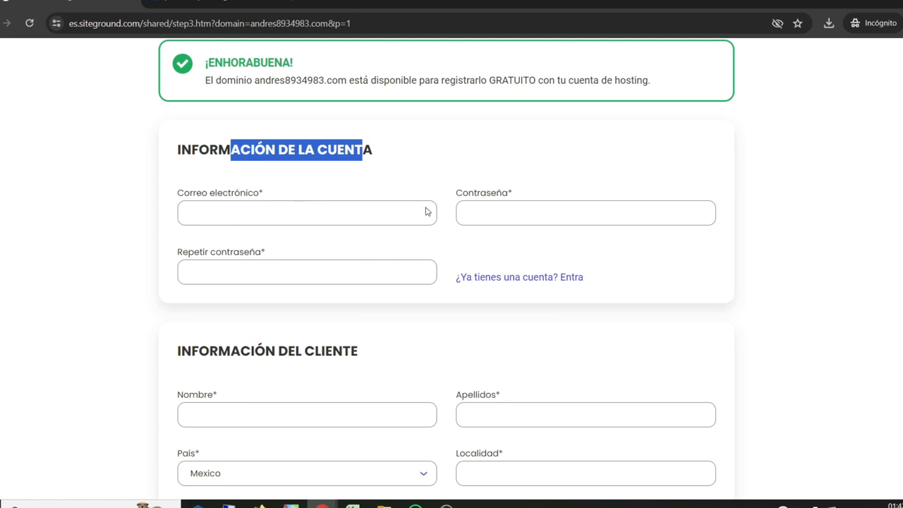
scroll(413, 216, "down", 1)
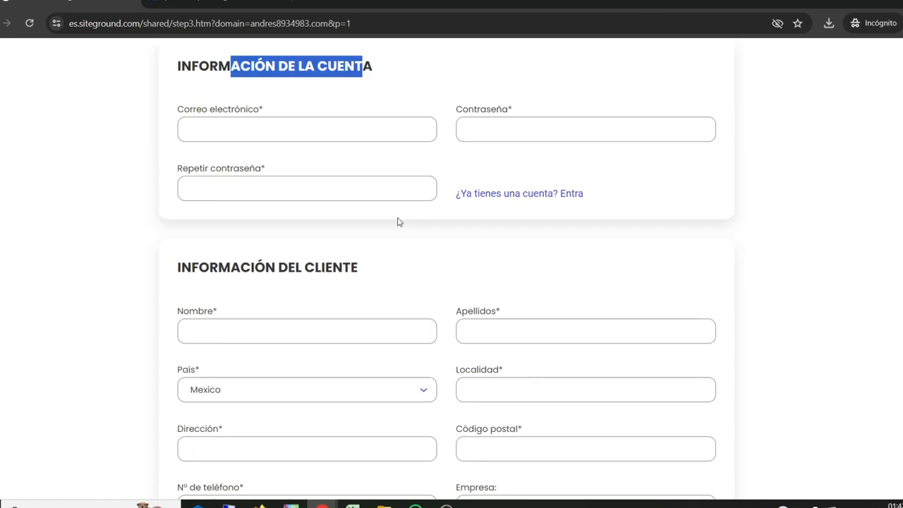
scroll(268, 247, "down", 1)
left_click_drag(231, 183, 332, 182)
scroll(330, 180, "down", 1)
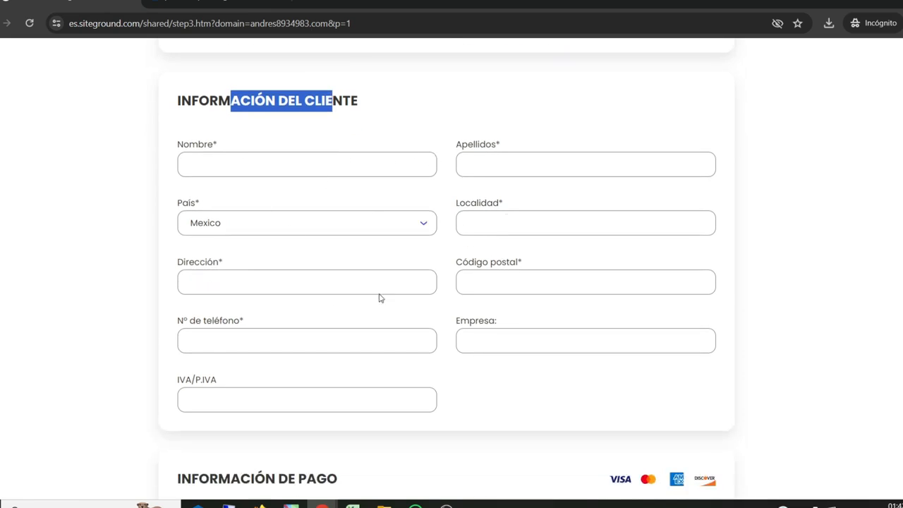
scroll(399, 188, "down", 5)
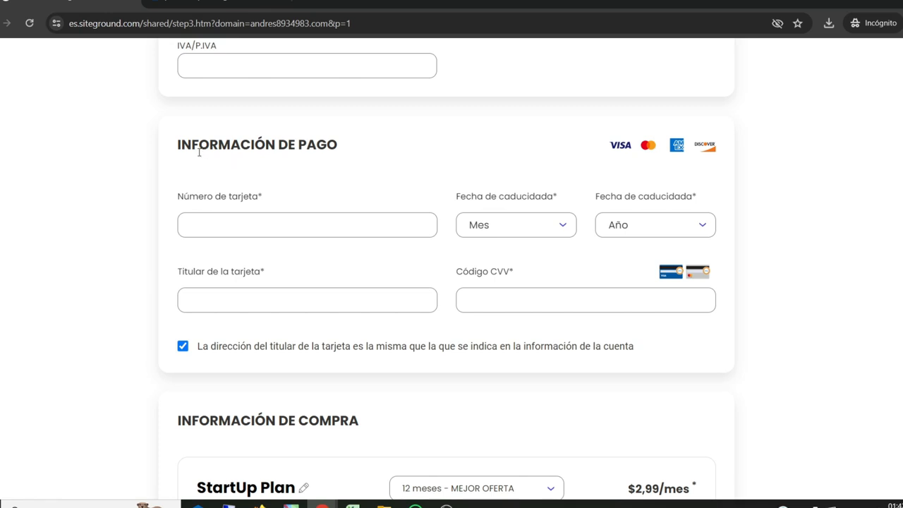
left_click_drag(181, 147, 350, 145)
left_click(307, 154)
scroll(181, 207, "down", 5)
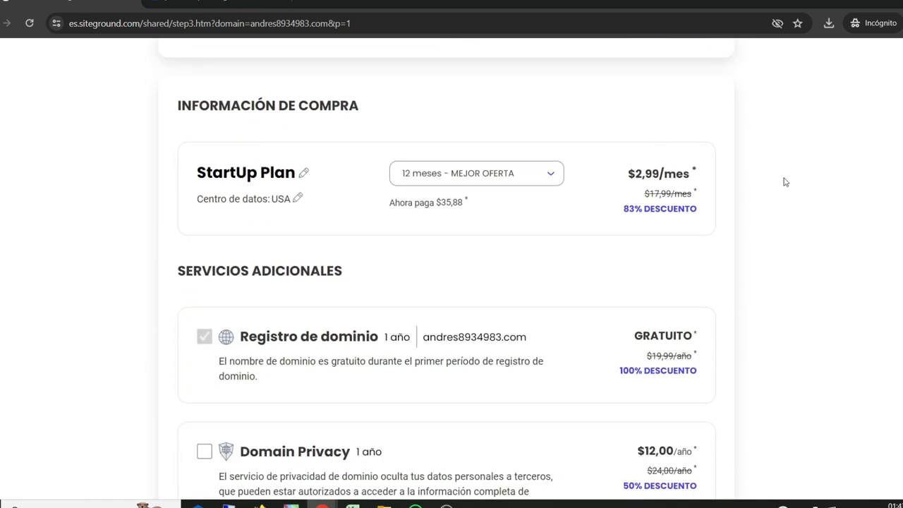
left_click_drag(199, 104, 340, 106)
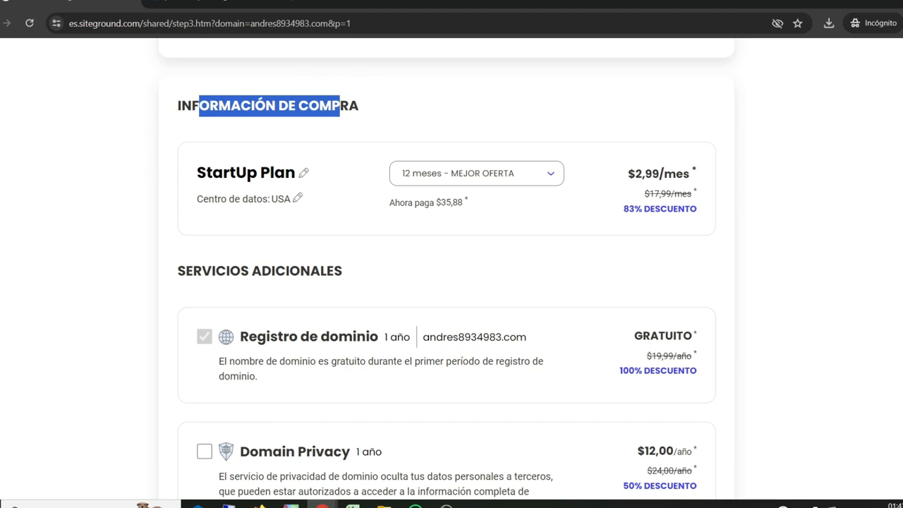
scroll(452, 283, "down", 3)
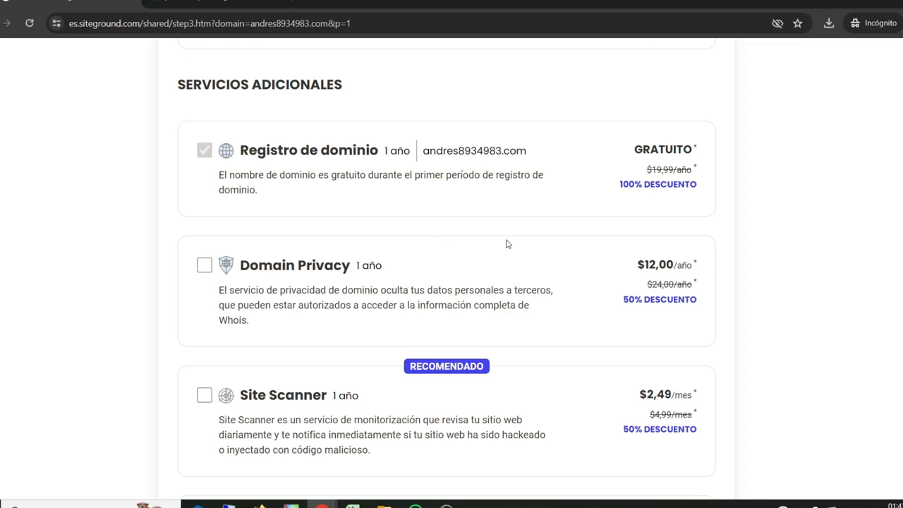
scroll(506, 244, "down", 10)
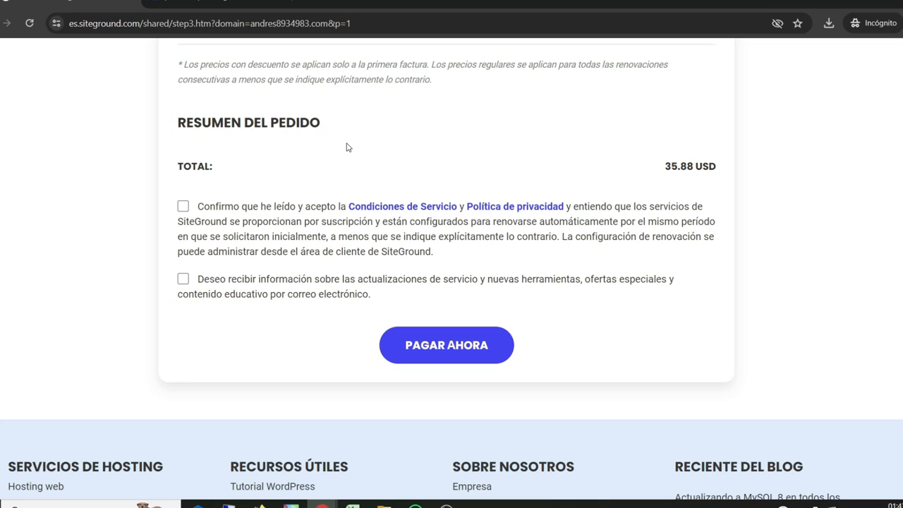
- Accept the terms of service and privacy policy, and opt in to service update e-mails
left_click_drag(665, 167, 702, 168)
left_click(703, 168)
left_click(183, 206)
left_click(185, 280)
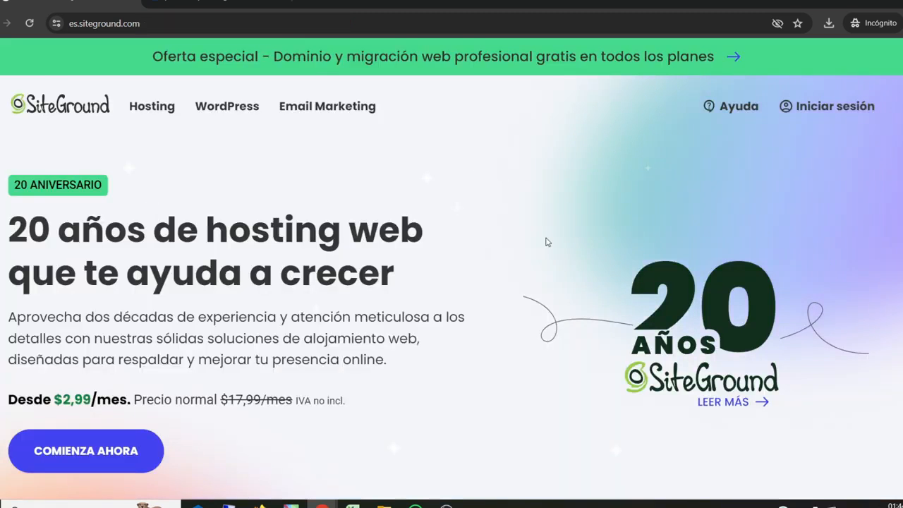
- Log into the account and start creating a website from the empty Sitios Web list
left_click(833, 116)
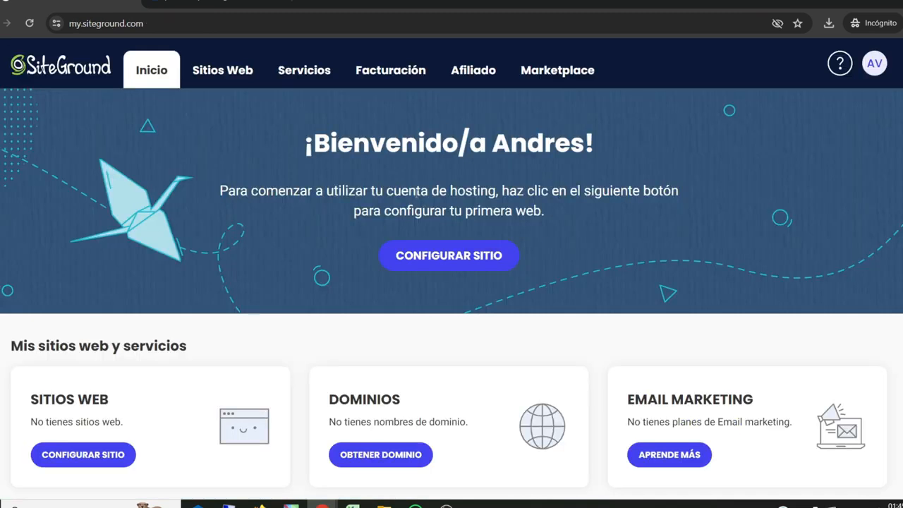
left_click(216, 74)
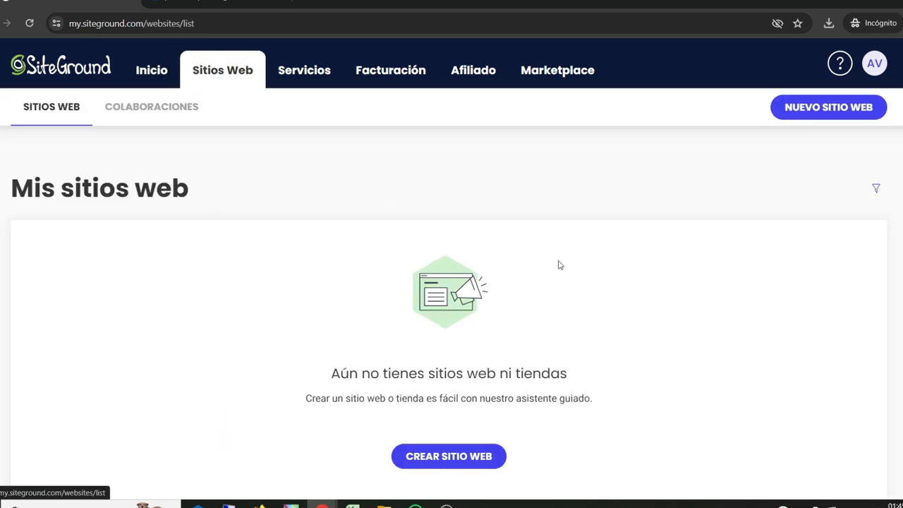
scroll(558, 261, "down", 1)
left_click_drag(332, 304, 656, 318)
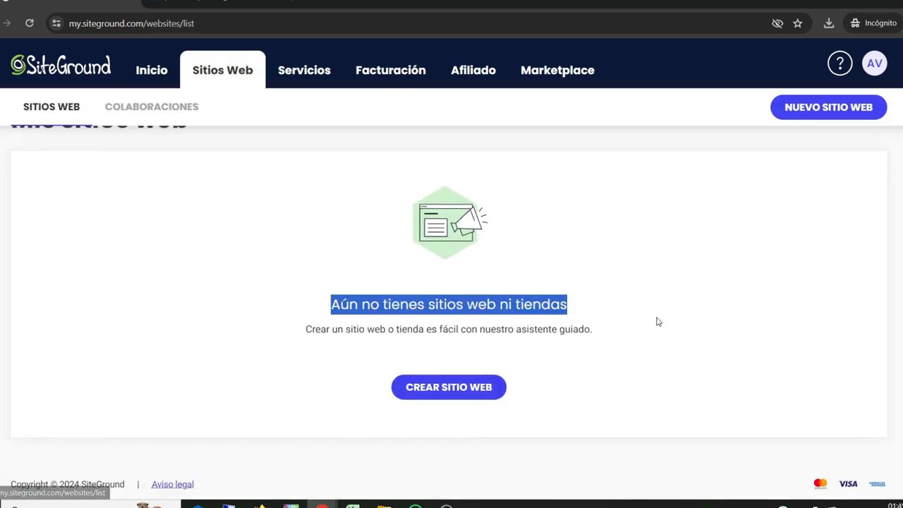
left_click(463, 394)
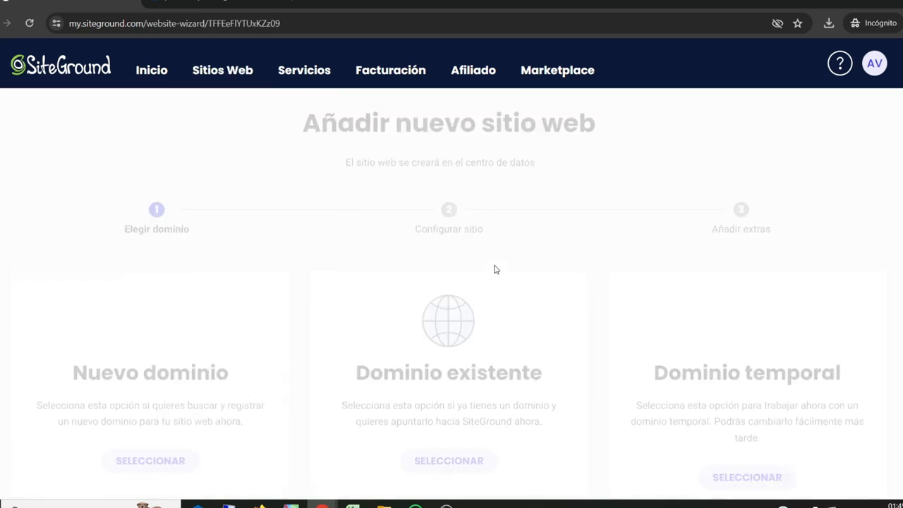
scroll(536, 221, "down", 1)
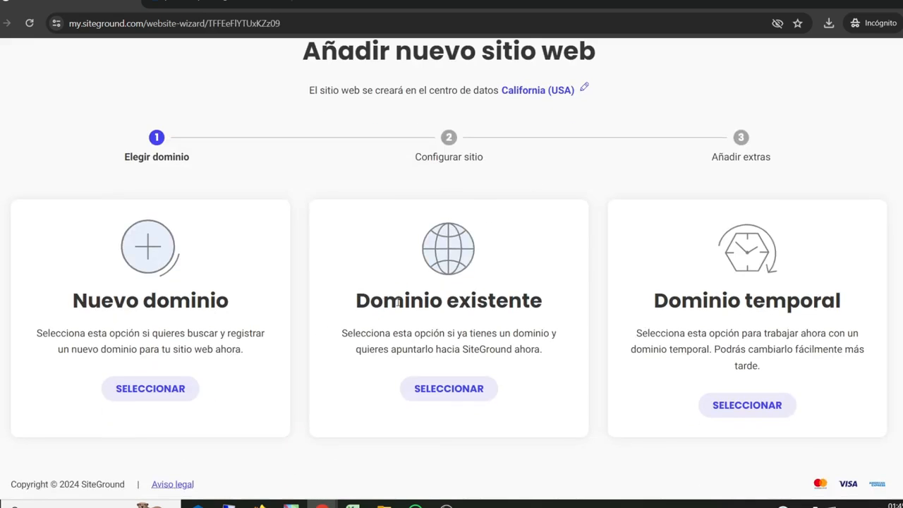
left_click_drag(385, 302, 526, 293)
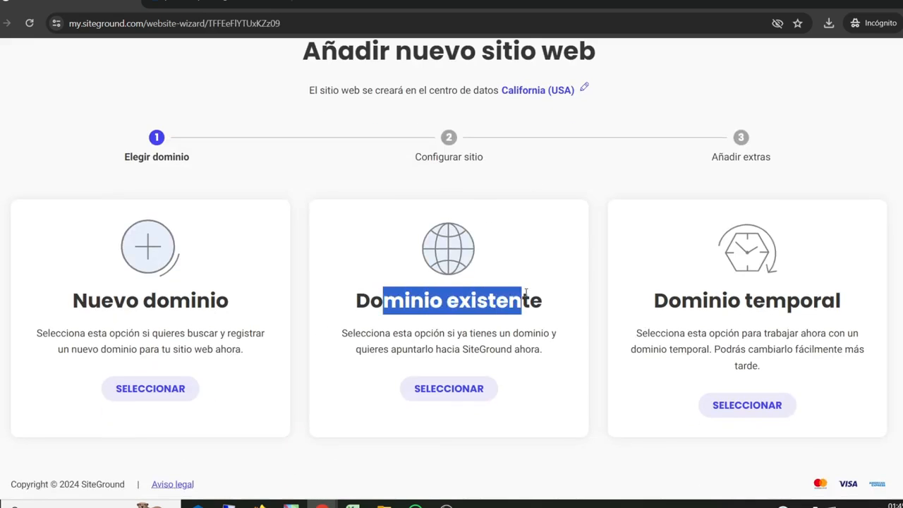
- Choose a new WordPress site, enter the admin e-mail and password, and continue
left_click(459, 388)
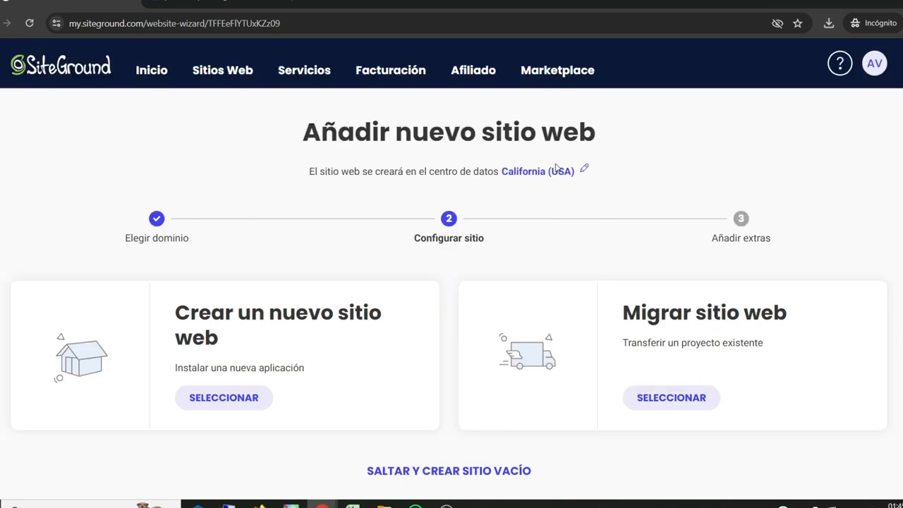
scroll(497, 197, "down", 1)
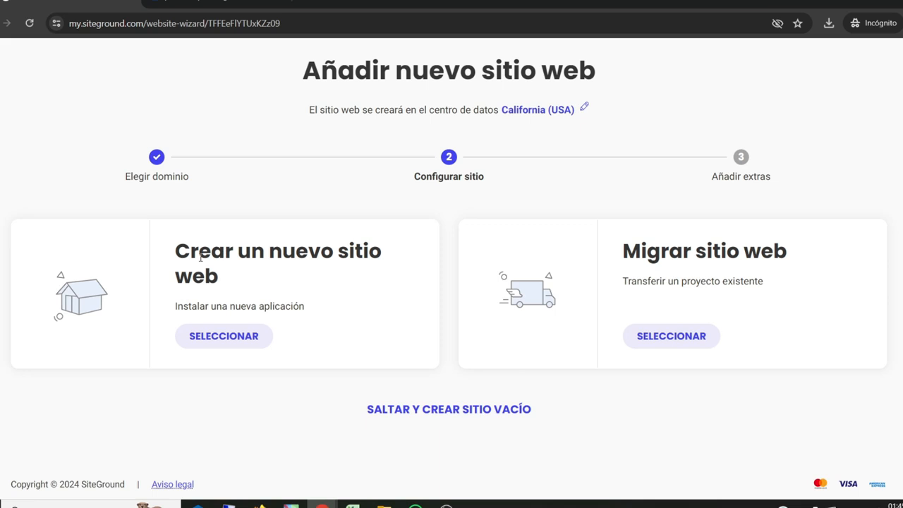
left_click(233, 344)
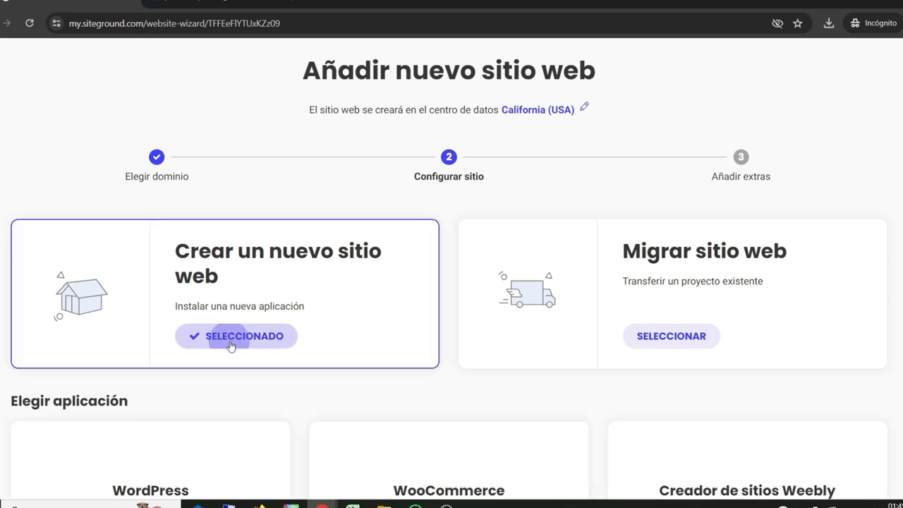
scroll(332, 289, "down", 3)
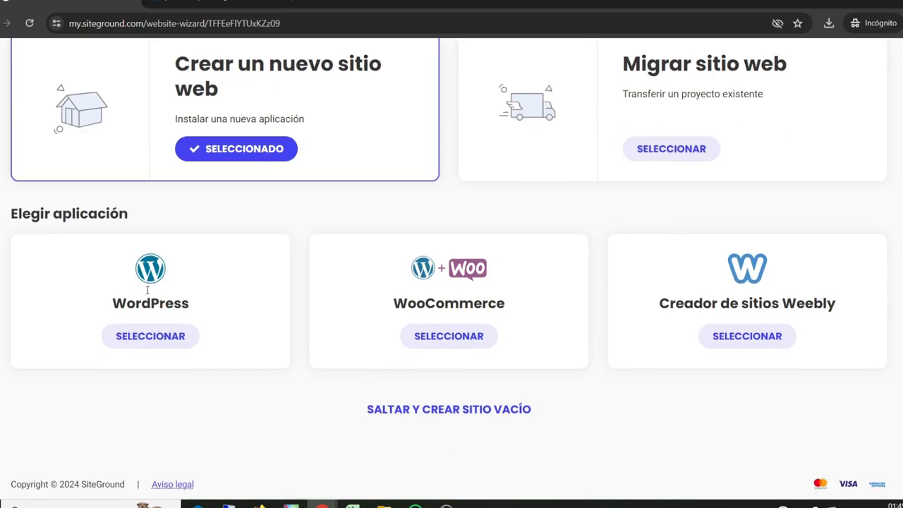
left_click(138, 339)
scroll(190, 302, "down", 1)
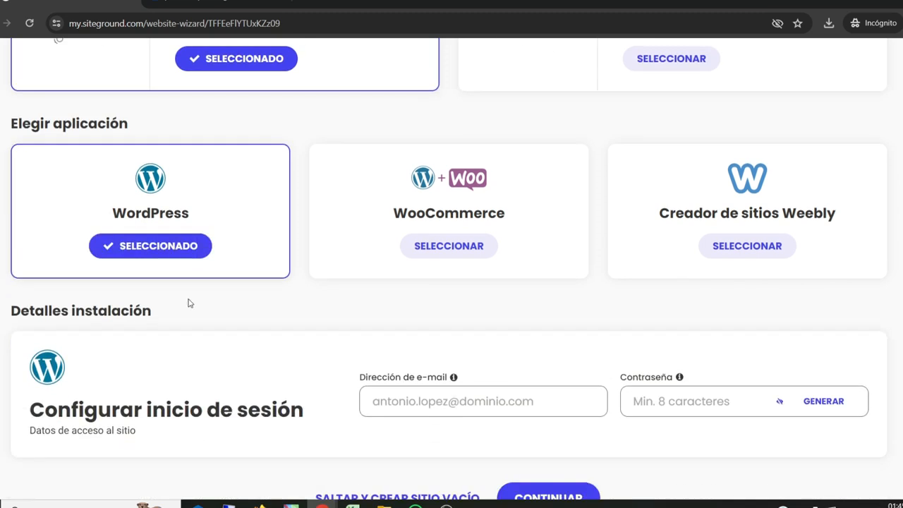
scroll(339, 286, "down", 1)
scroll(355, 280, "down", 1)
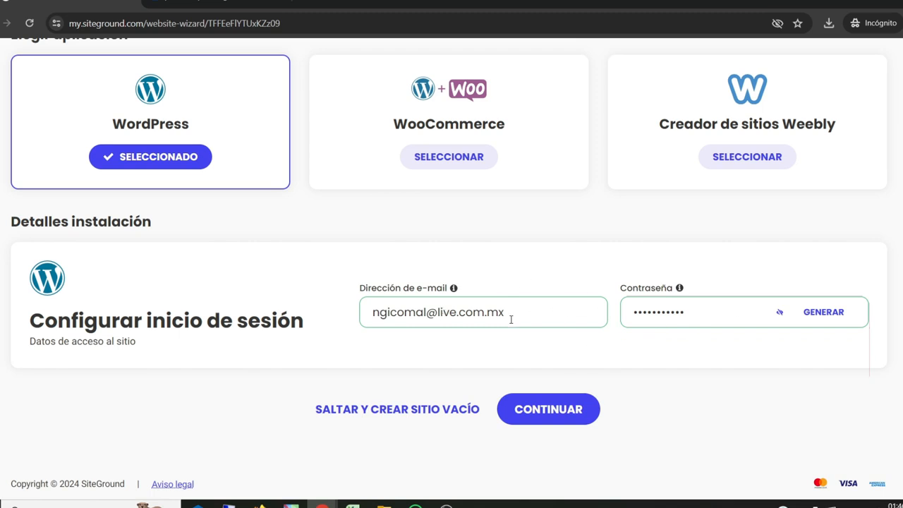
left_click(551, 412)
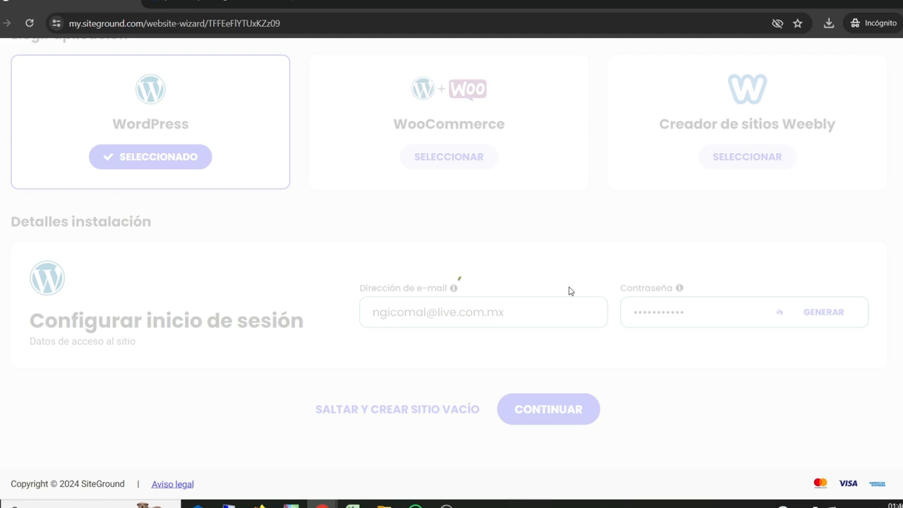
- Finish the wizard with TERMINAR so the new WordPress site gets created
left_click_drag(340, 151, 563, 202)
scroll(455, 227, "down", 3)
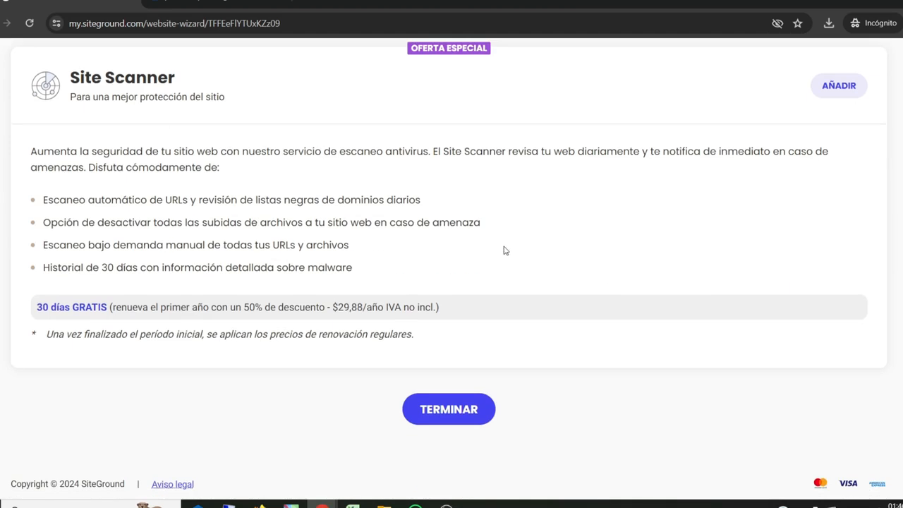
left_click(459, 410)
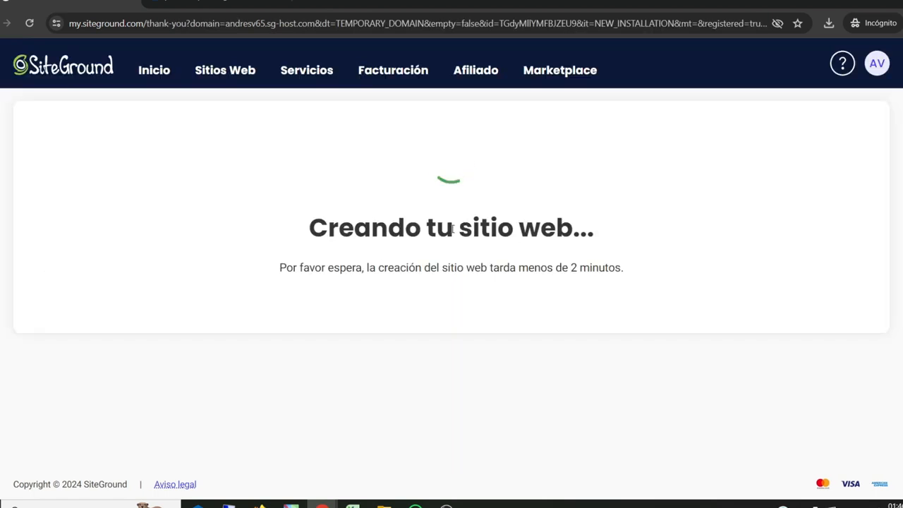
left_click_drag(344, 237, 541, 228)
left_click(494, 311)
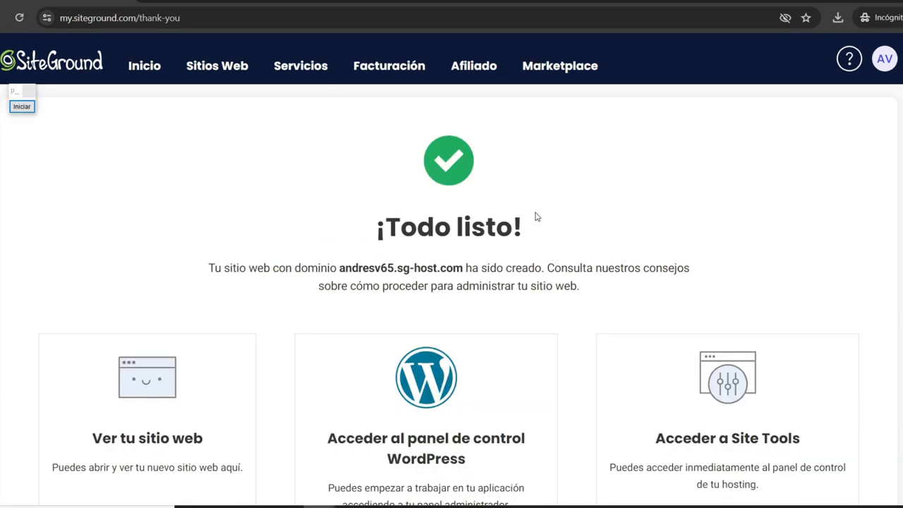
scroll(536, 217, "down", 3)
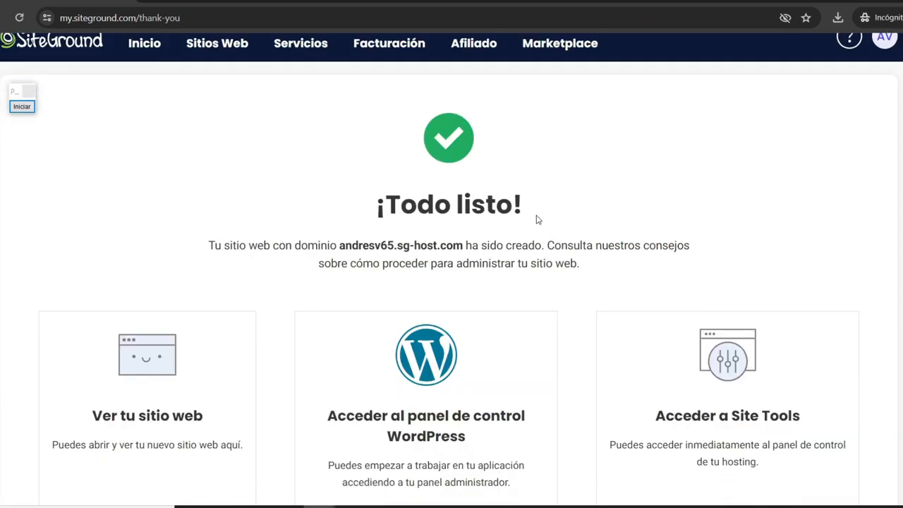
left_click_drag(656, 264, 813, 269)
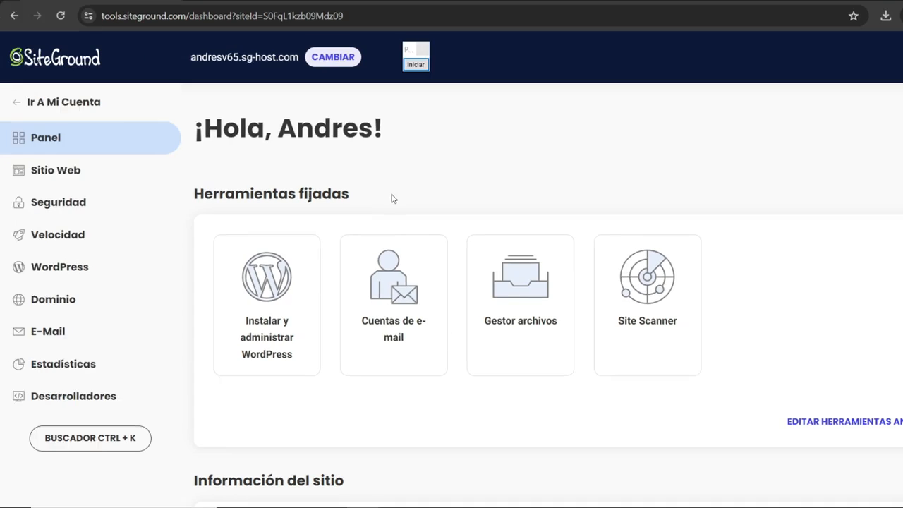
- Return to the account home and open Sitios Web showing the new sg-host.com site
left_click(416, 65)
left_click_drag(268, 356, 81, 113)
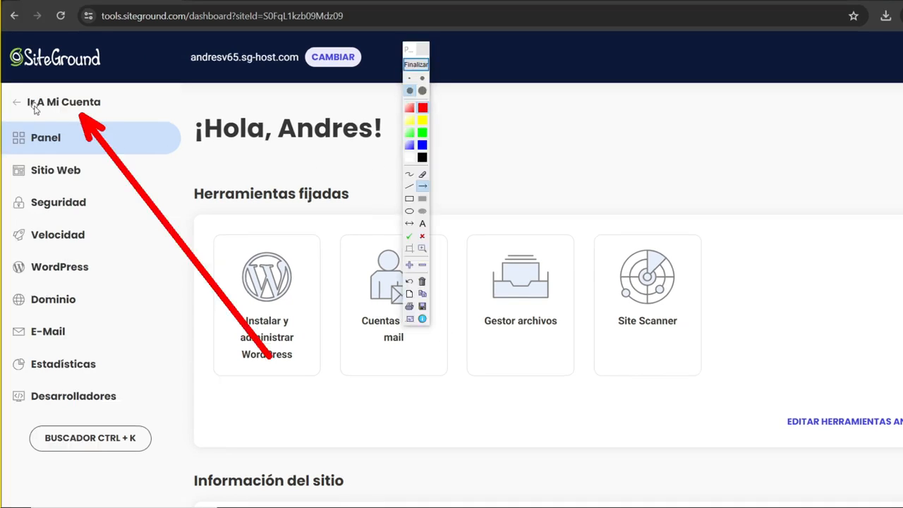
left_click(419, 64)
left_click(65, 102)
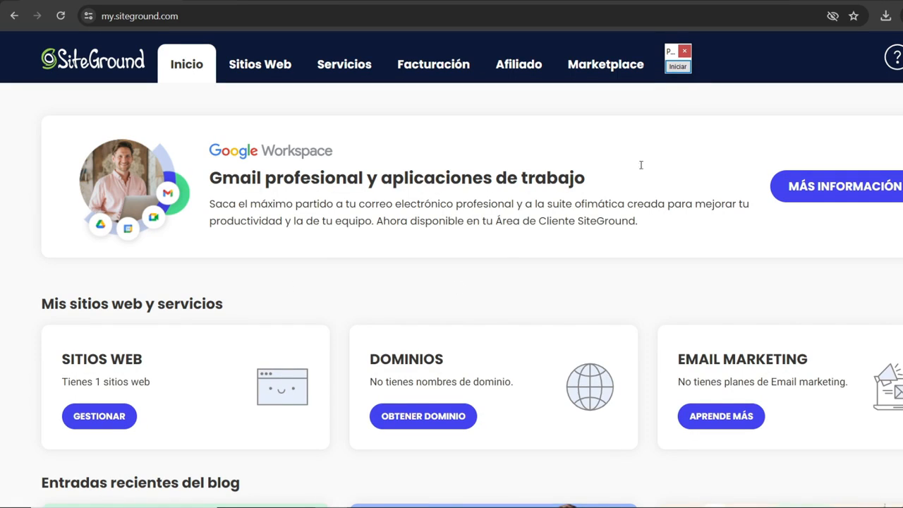
left_click(677, 66)
mouse_move(256, 399)
left_mouse_down()
mouse_move(242, 84)
mouse_move(251, 79)
left_mouse_up()
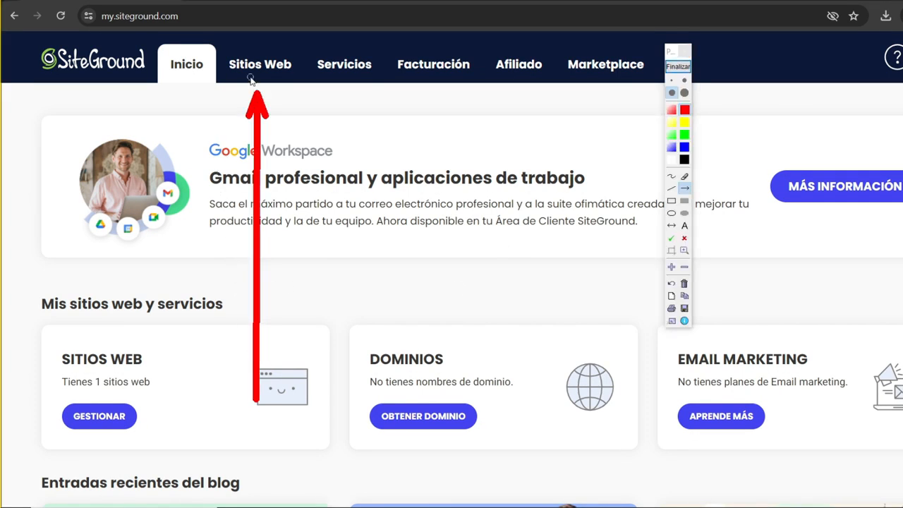
left_click(678, 66)
left_click(261, 67)
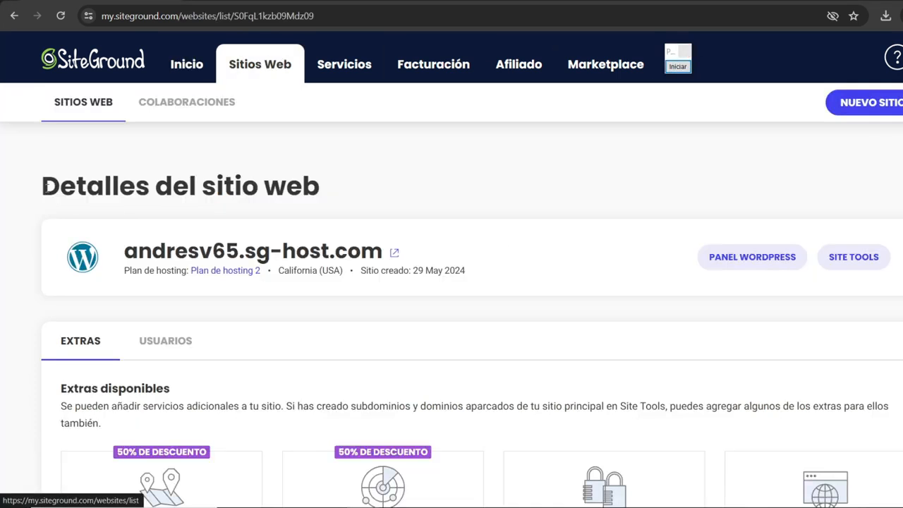
left_click_drag(44, 182, 331, 180)
left_click(437, 182)
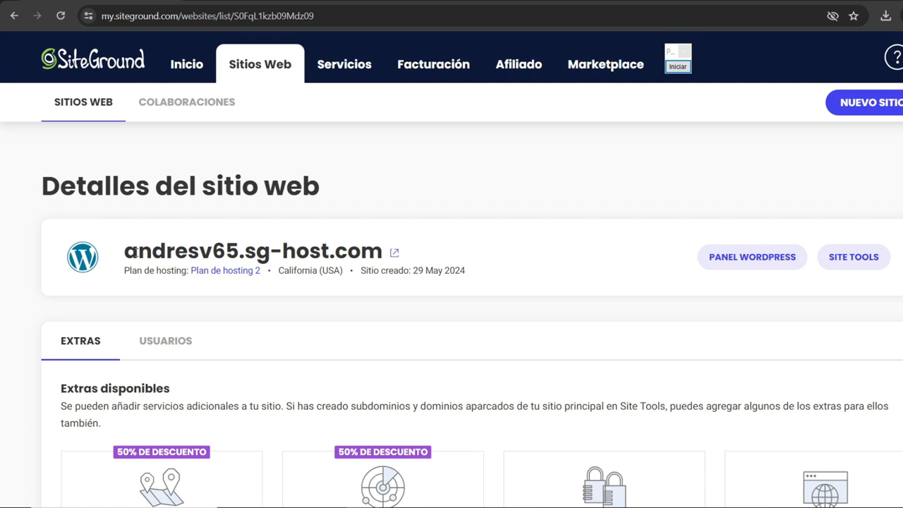
left_click_drag(137, 251, 335, 235)
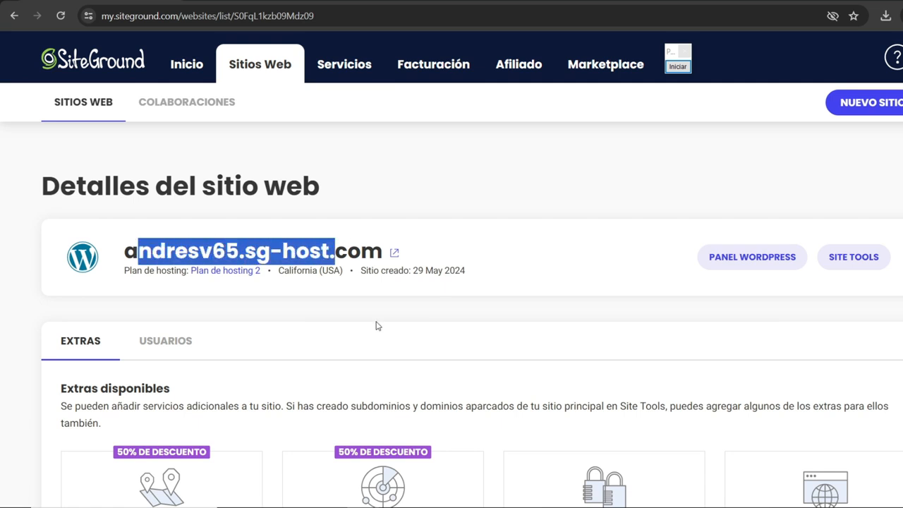
- Open the site's WordPress admin via PANEL WORDPRESS and exit the starter wizard
left_click(737, 266)
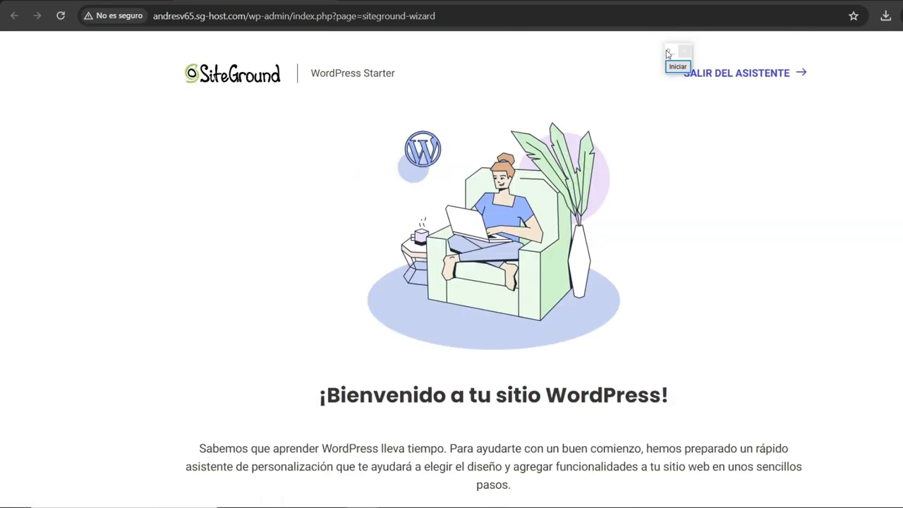
left_click_drag(668, 54, 842, 193)
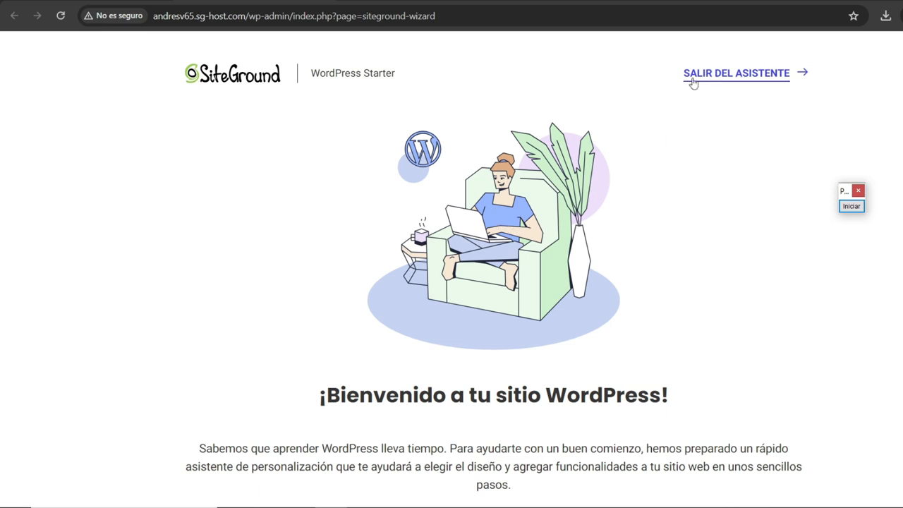
left_click(722, 78)
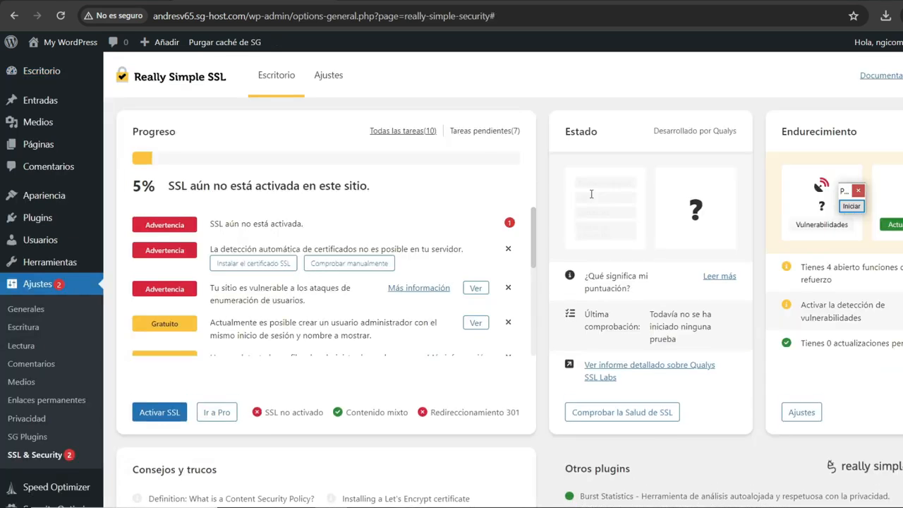
mouse_move(39, 203)
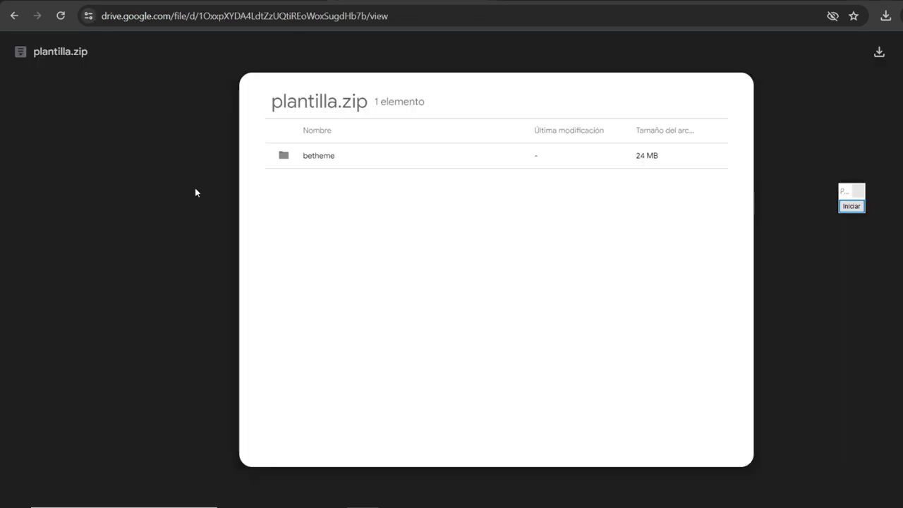
- Return from the plantilla.zip preview in Google Drive to the WordPress admin
left_click(858, 191)
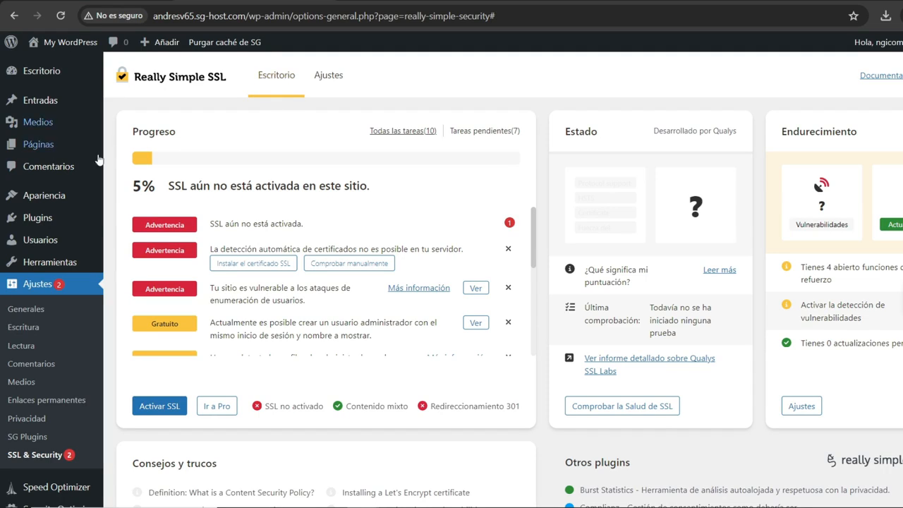
- Upload plantilla.zip under Añadir temas > Subir tema and install the theme
left_click(32, 203)
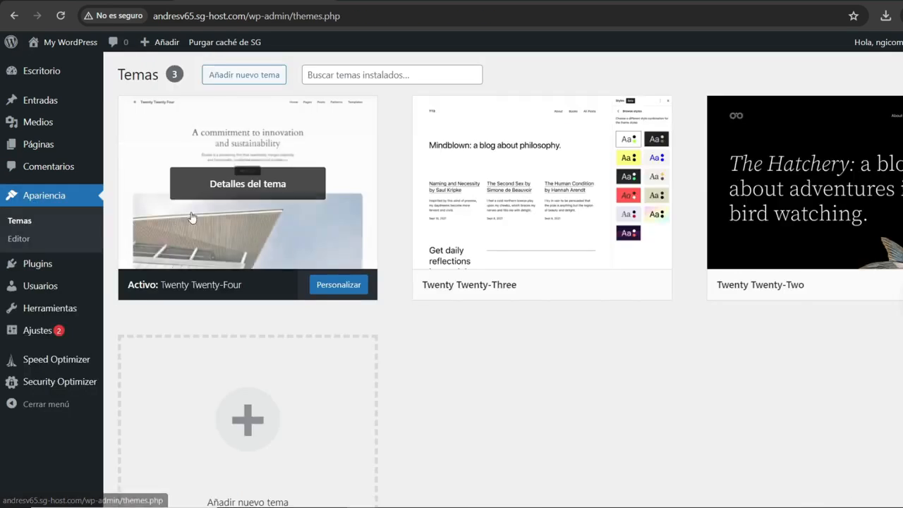
left_click(256, 78)
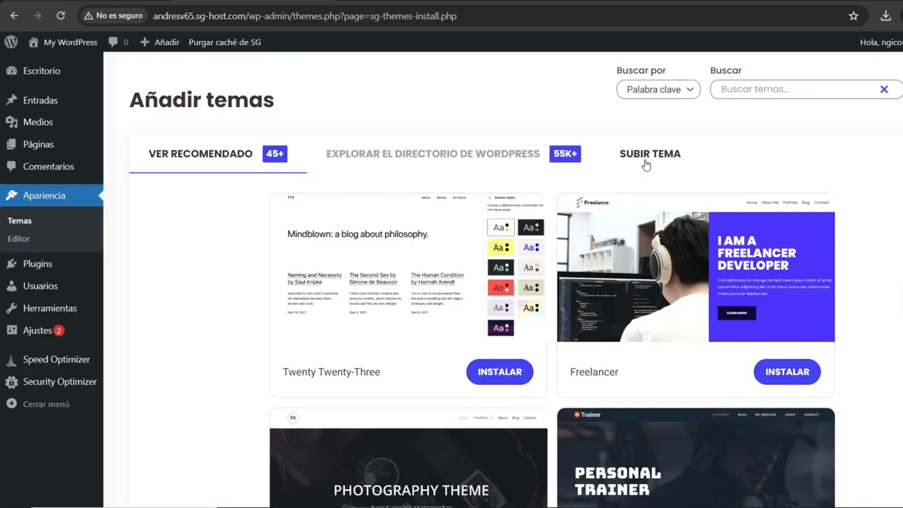
left_click(645, 159)
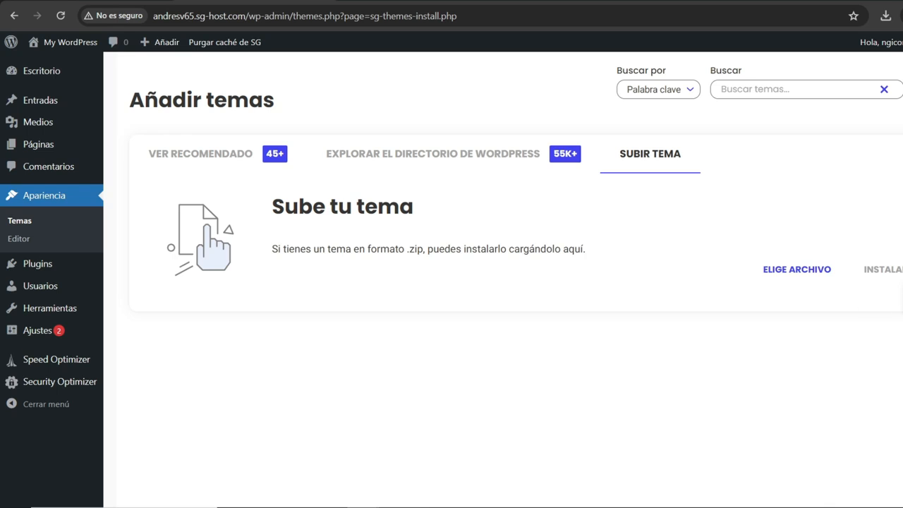
left_click(794, 275)
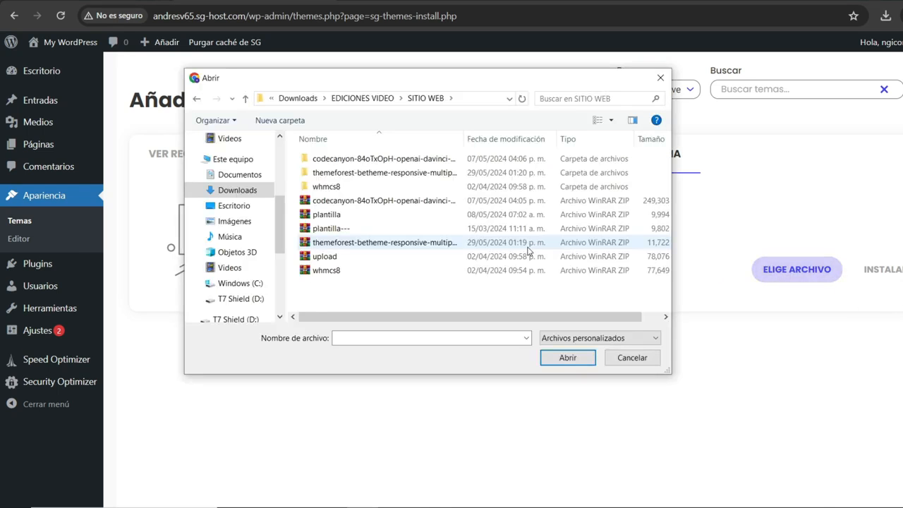
left_click(335, 215)
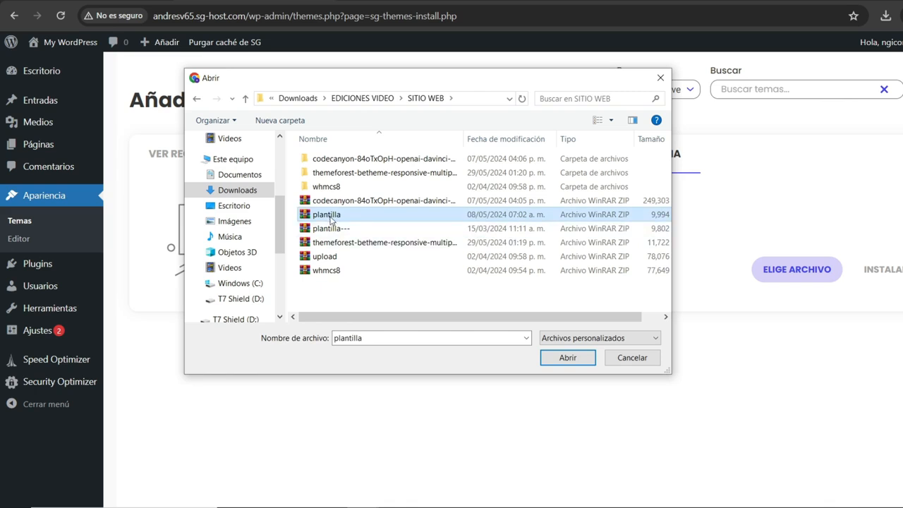
double_click(342, 216)
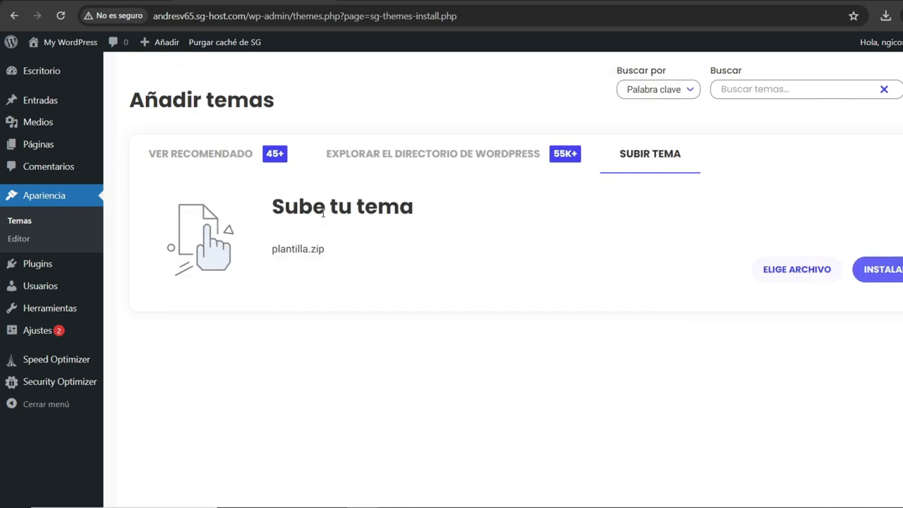
left_click(900, 274)
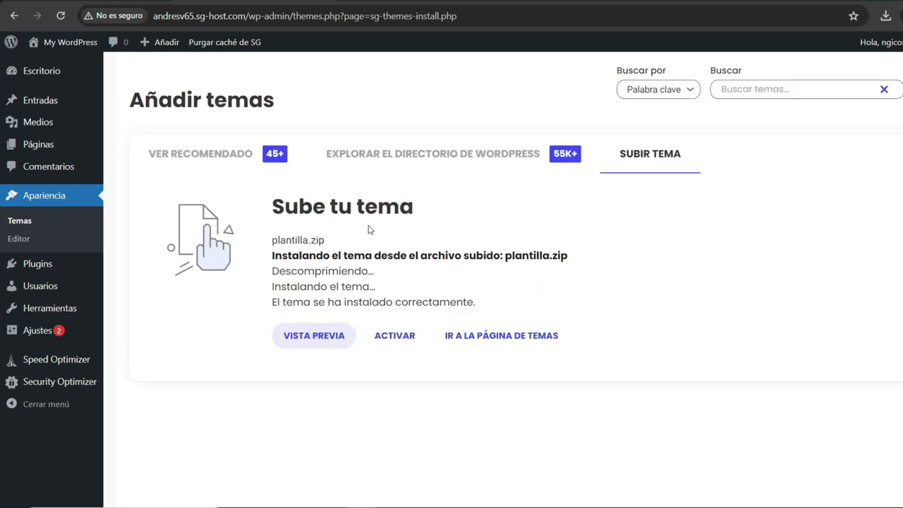
left_click_drag(283, 301, 457, 302)
left_click(403, 379)
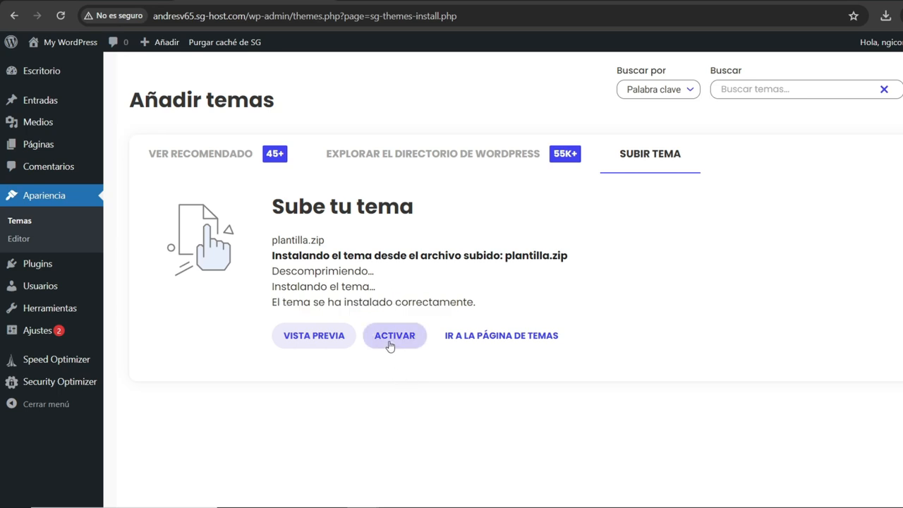
- Activate the Betheme theme and bring up its gallery of 708 pre-built websites
left_click(390, 344)
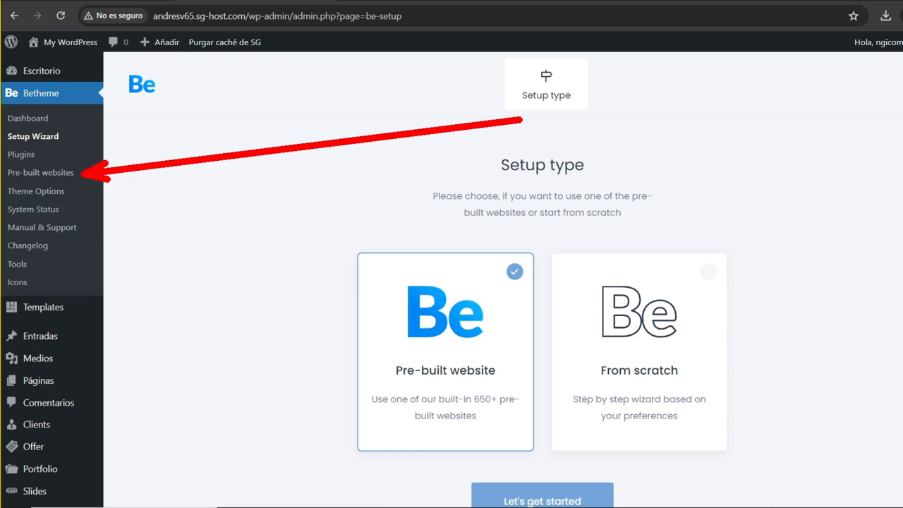
left_click(40, 172)
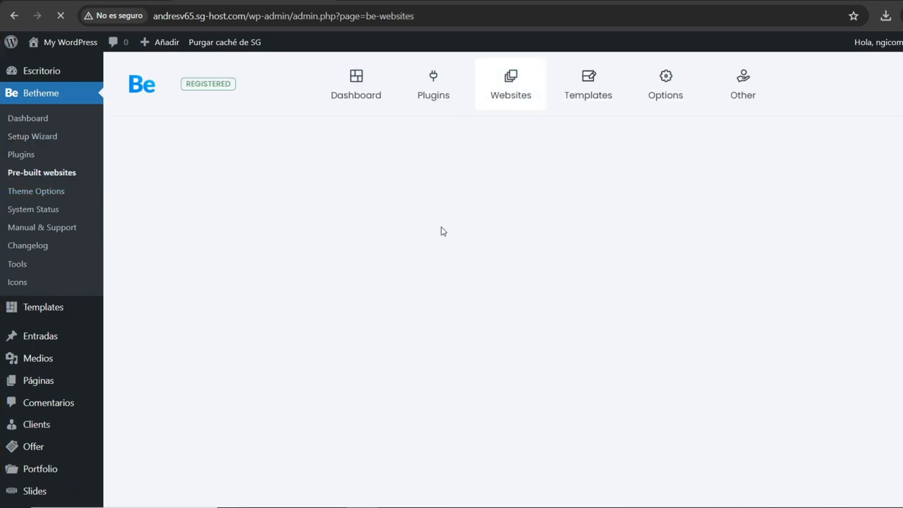
scroll(431, 156, "down", 2)
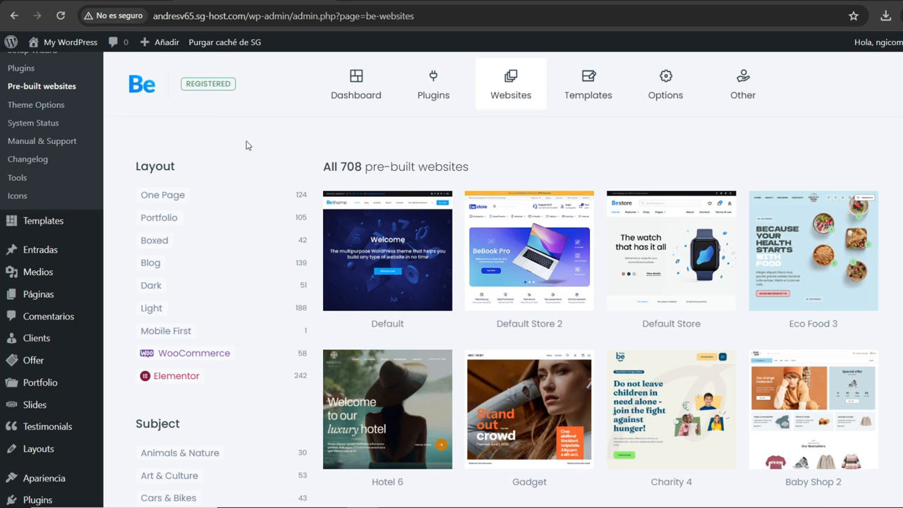
left_click_drag(346, 167, 368, 168)
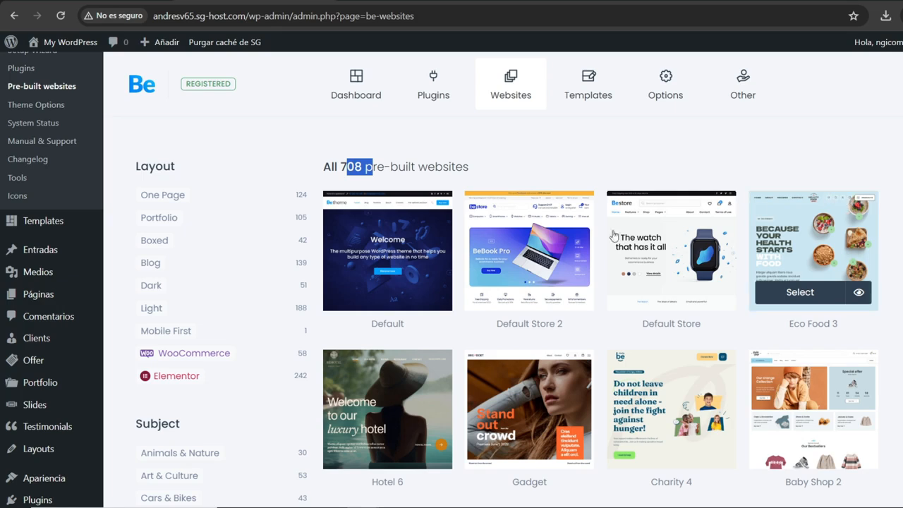
- Browse the demo thumbnails and open the Eco Food 3 live preview
scroll(595, 256, "down", 5)
scroll(722, 299, "up", 5)
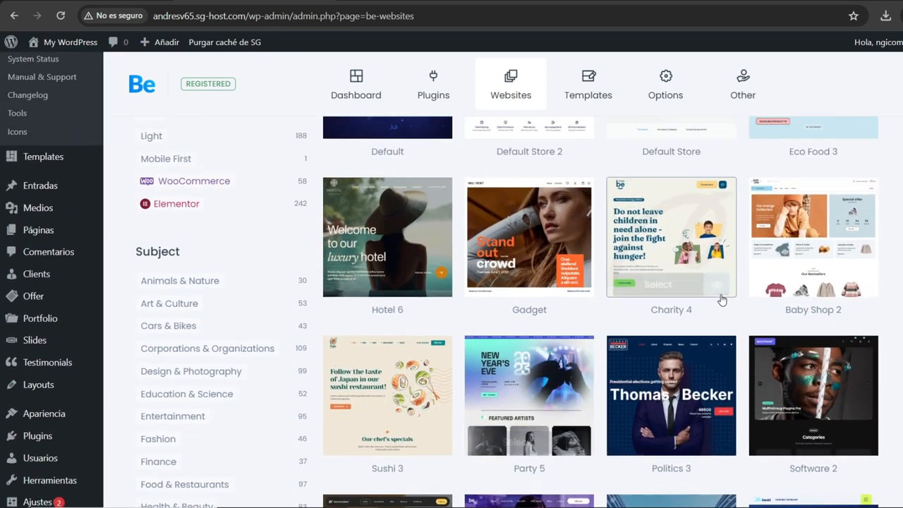
scroll(829, 314, "down", 3)
scroll(812, 162, "up", 3)
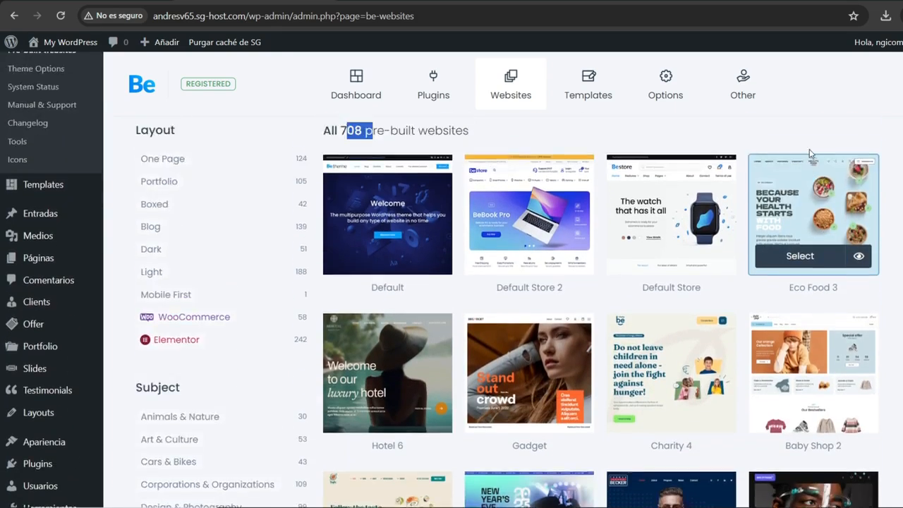
left_click(870, 386)
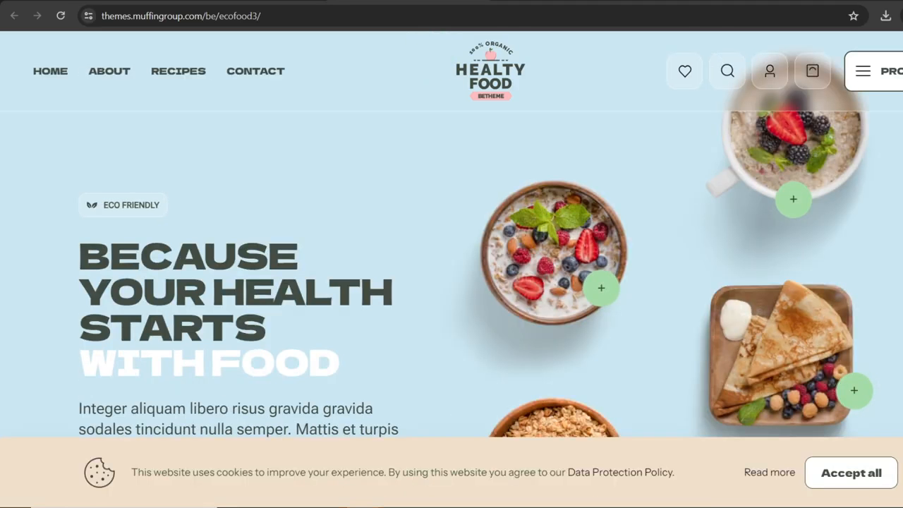
- Scroll through the Eco Food 3 demo site to view its content
scroll(452, 233, "down", 10)
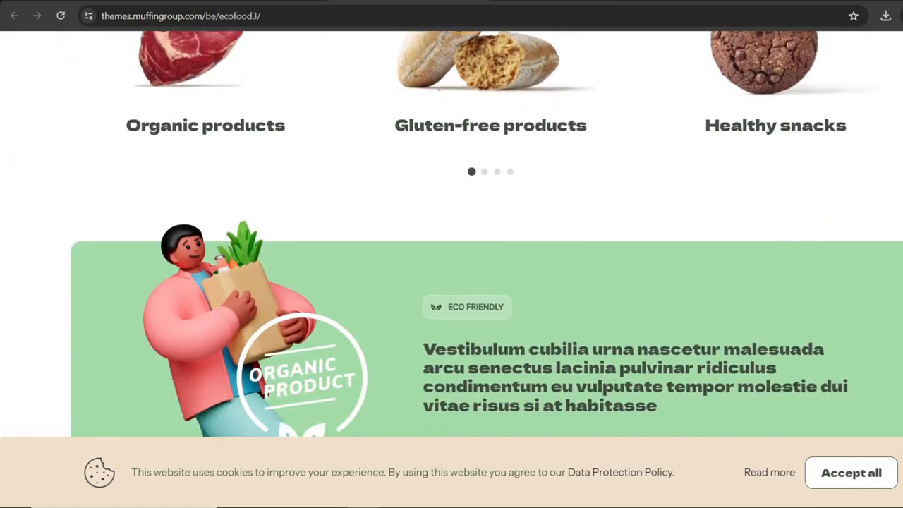
scroll(452, 233, "down", 10)
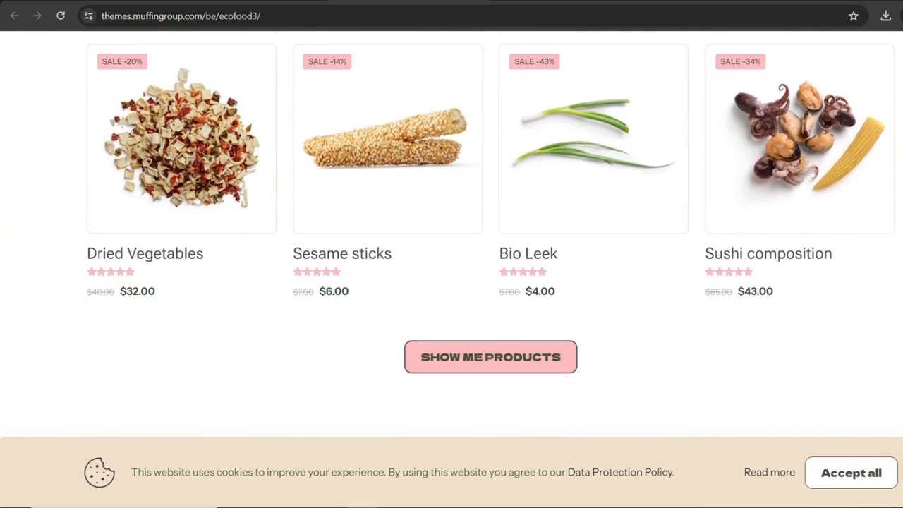
scroll(452, 233, "down", 10)
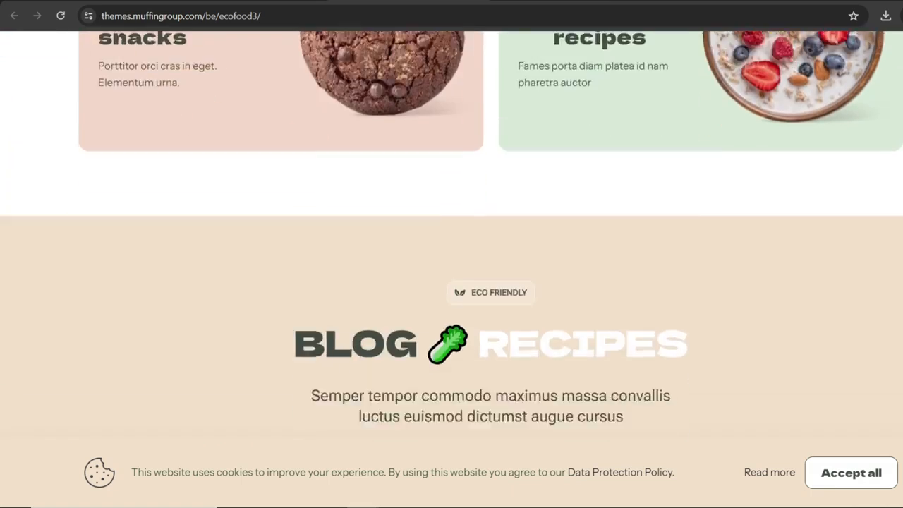
scroll(451, 233, "down", 15)
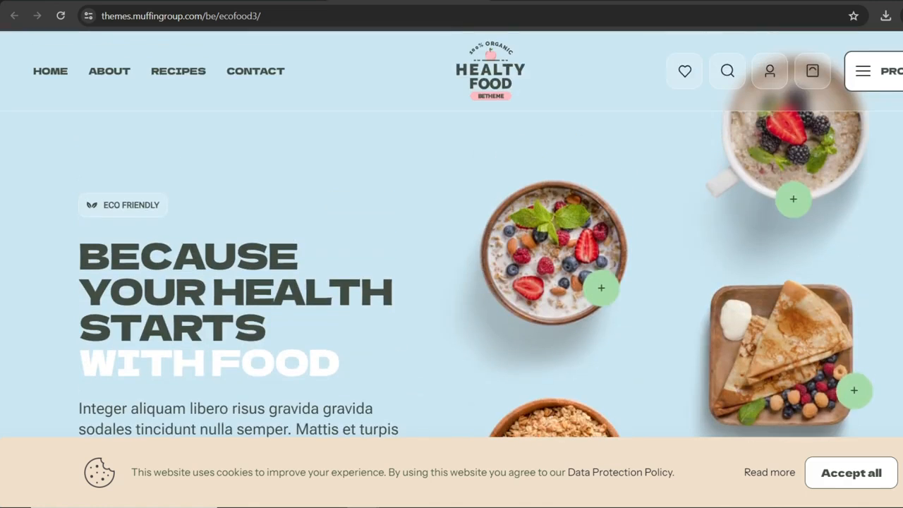
scroll(693, 75, "down", 2)
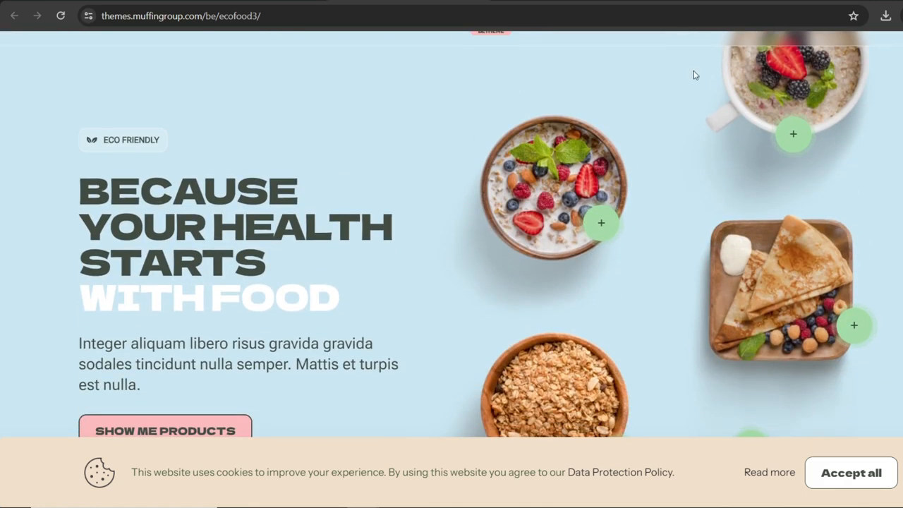
scroll(536, 63, "up", 2)
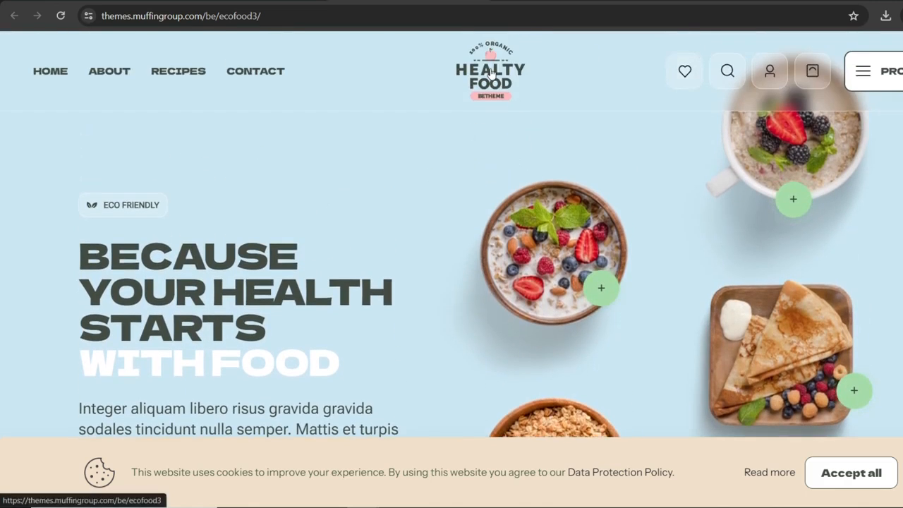
- Accept all cookies on the demo, then return to the WordPress pre-built websites list
left_click(852, 472)
key("ctrl+a")
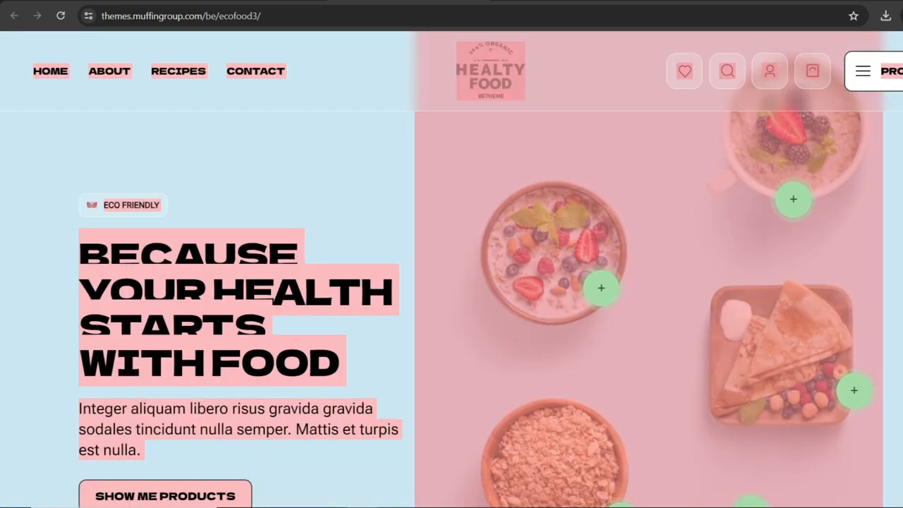
left_click(902, 77)
scroll(902, 212, "down", 7)
left_click_drag(902, 91, 902, 42)
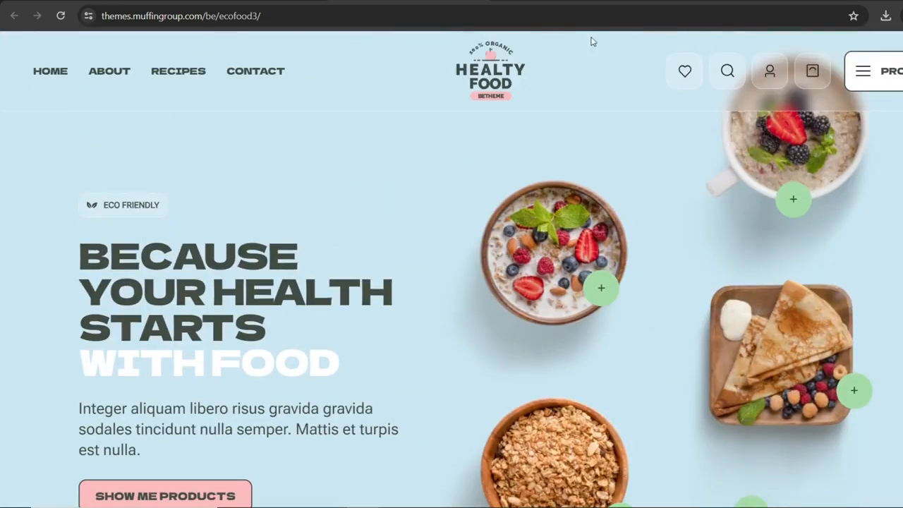
left_click(530, 4)
scroll(872, 159, "down", 2)
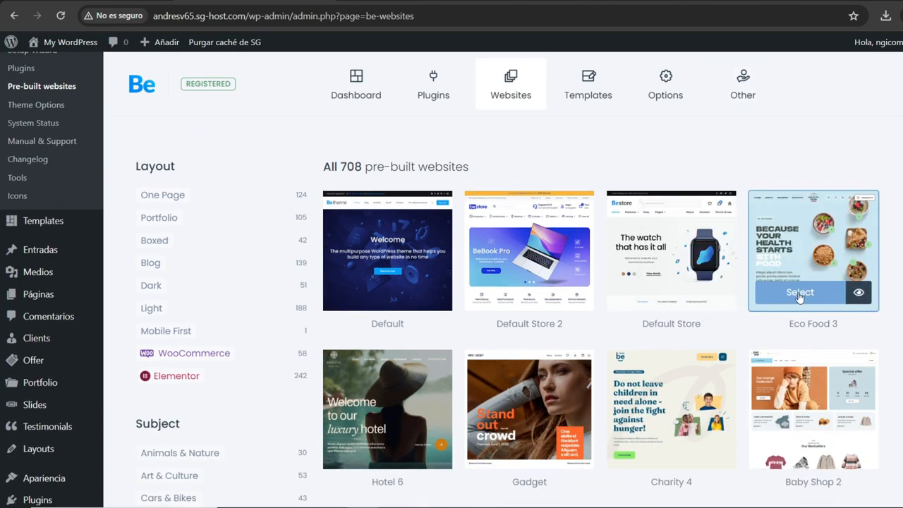
- Select Eco Food 3, keeping BeBuilder as the builder and choosing Complete website
left_click(796, 299)
scroll(706, 198, "down", 2)
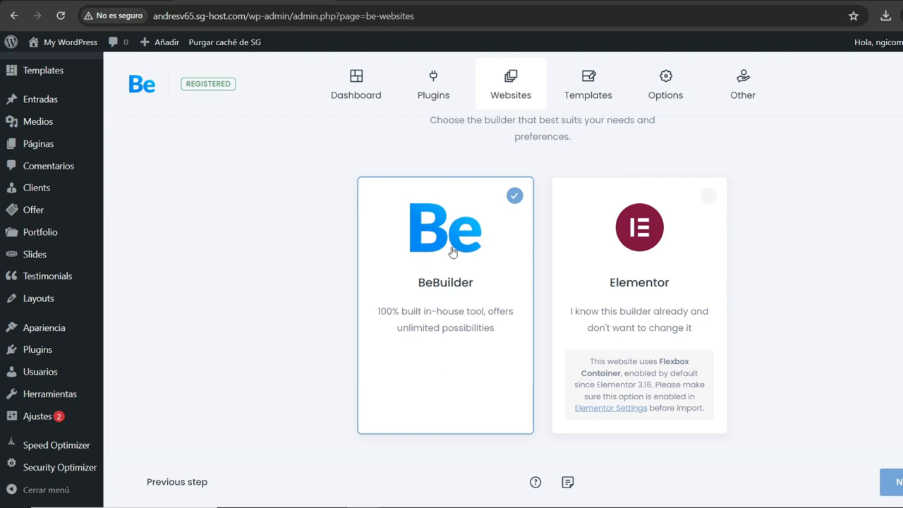
left_click(898, 482)
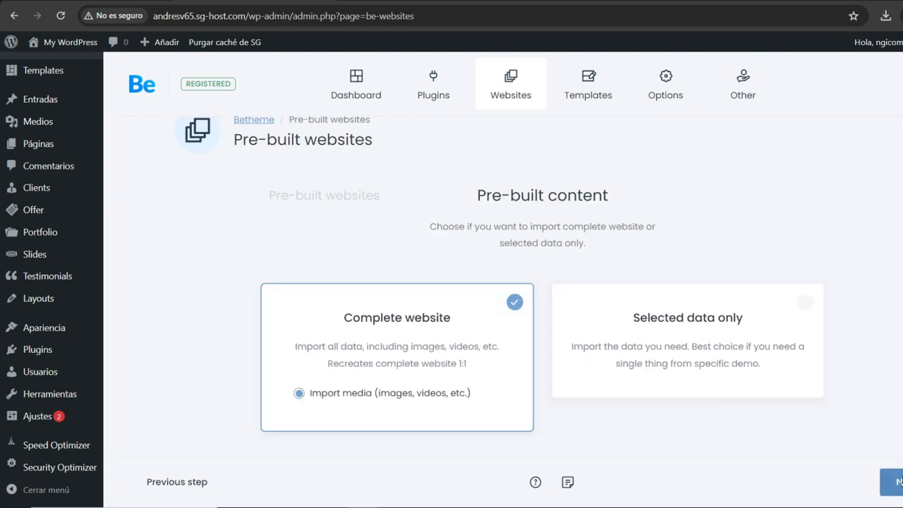
left_click(897, 482)
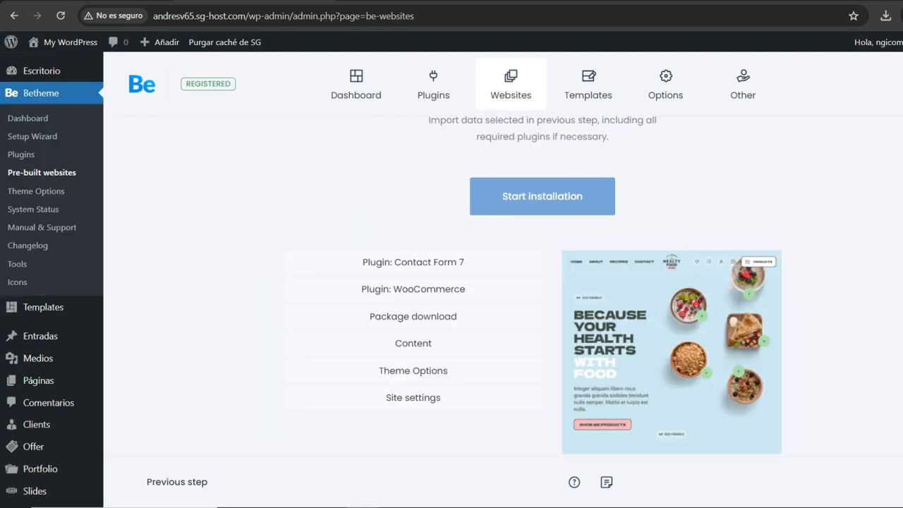
- Start the installation, agreeing to remove existing media and reset the database
left_click(542, 208)
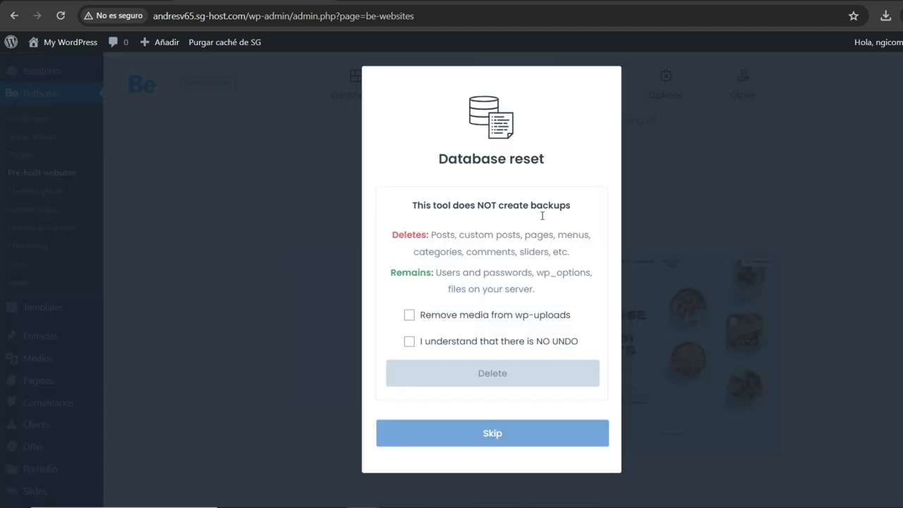
left_click(426, 318)
left_click(427, 341)
left_click(494, 373)
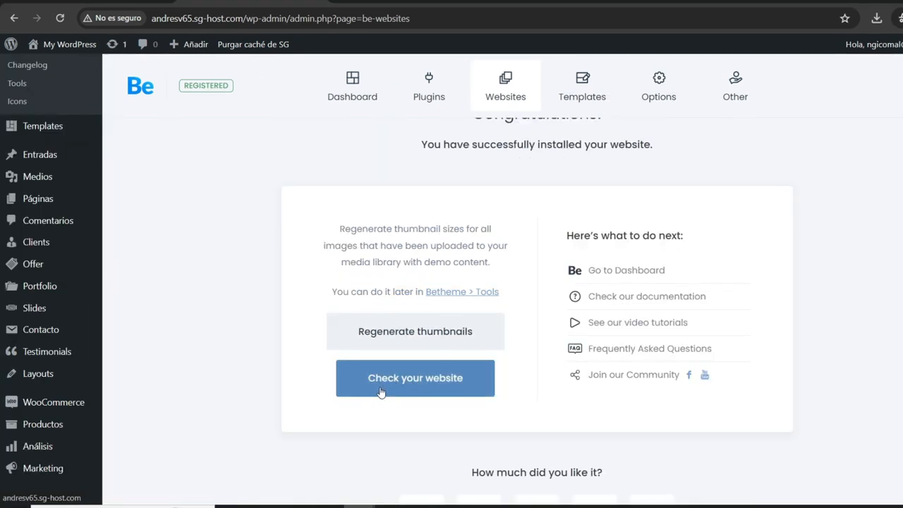
- Open the installed site's front page
left_click(373, 8)
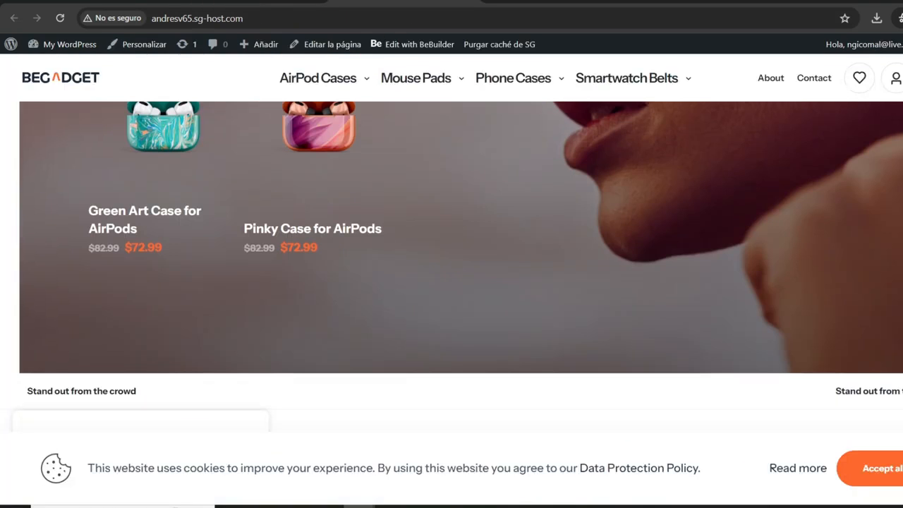
scroll(451, 247, "down", 1)
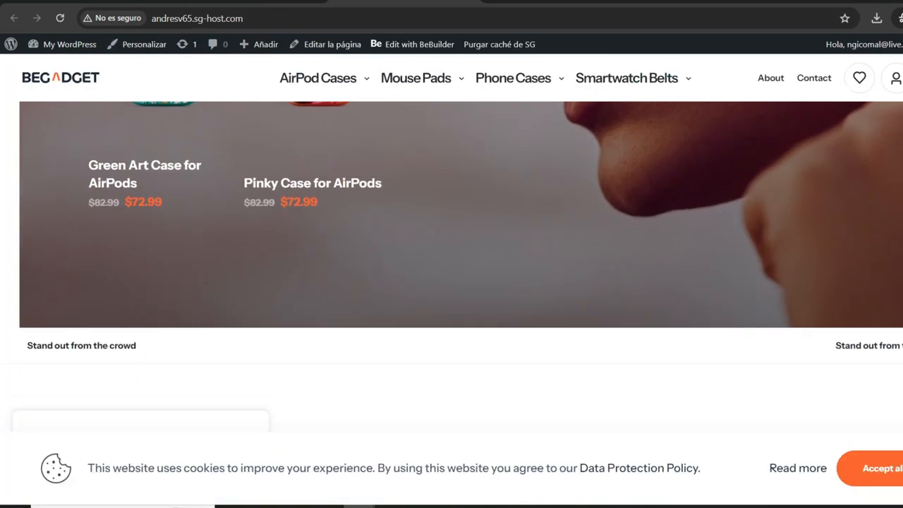
scroll(451, 268, "up", 2)
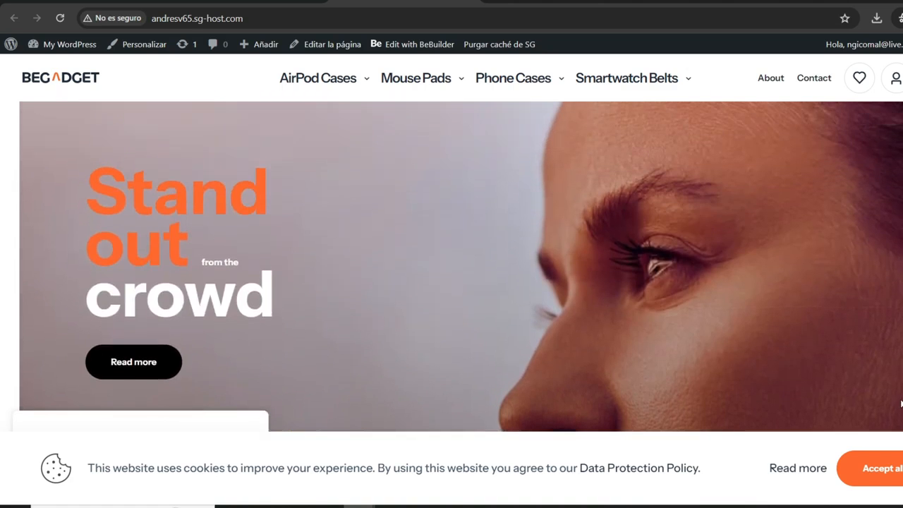
- Accept the cookie notice and scroll the home page down to the footer and back up
left_click(875, 468)
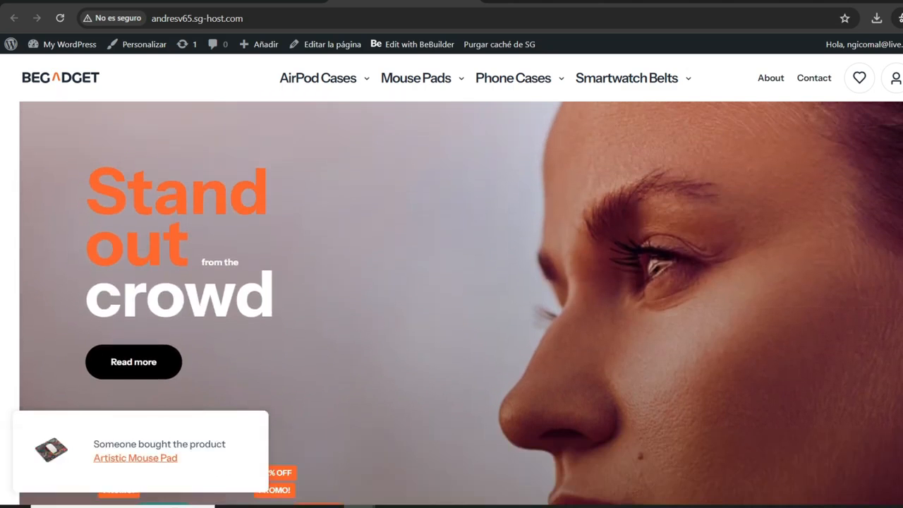
scroll(875, 423, "down", 3)
scroll(452, 303, "down", 20)
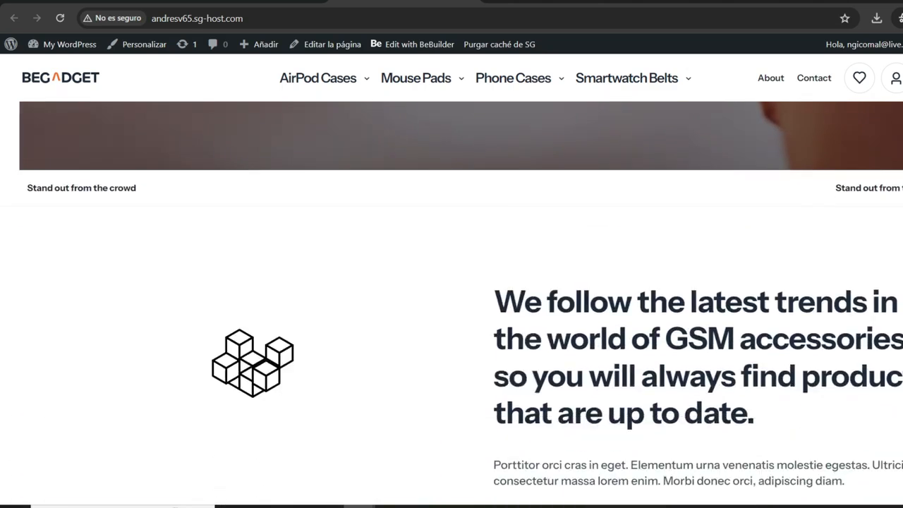
scroll(452, 303, "down", 20)
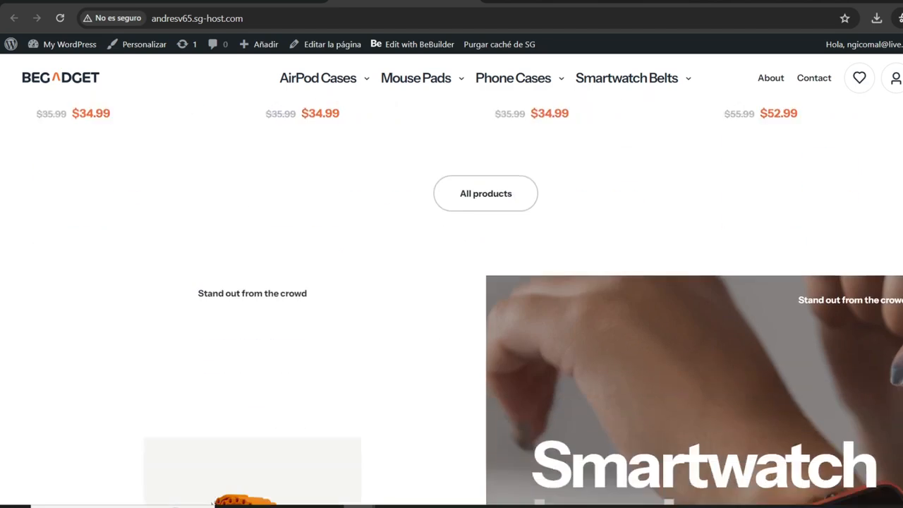
scroll(875, 415, "down", 10)
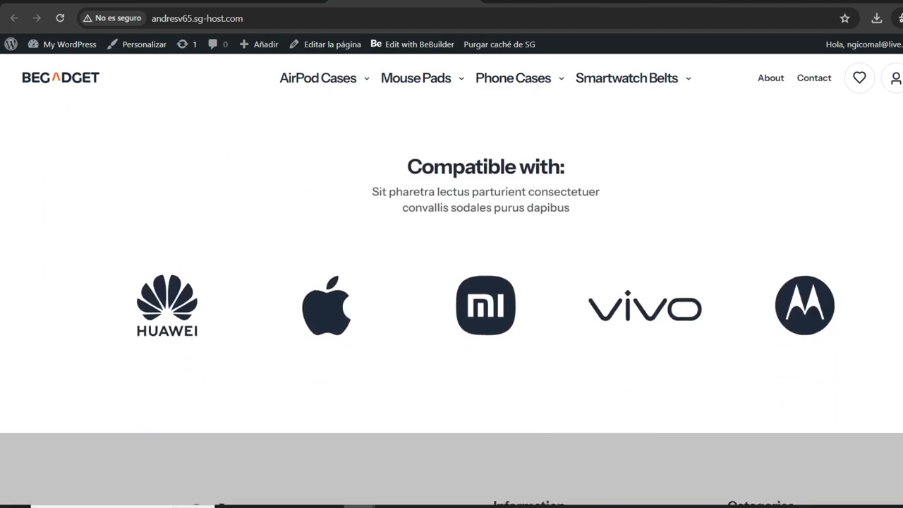
scroll(875, 415, "down", 5)
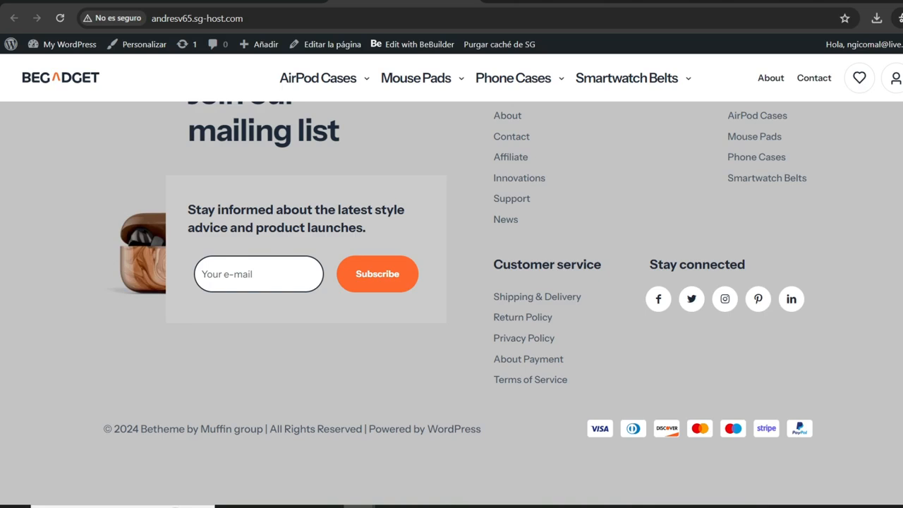
scroll(452, 303, "up", 20)
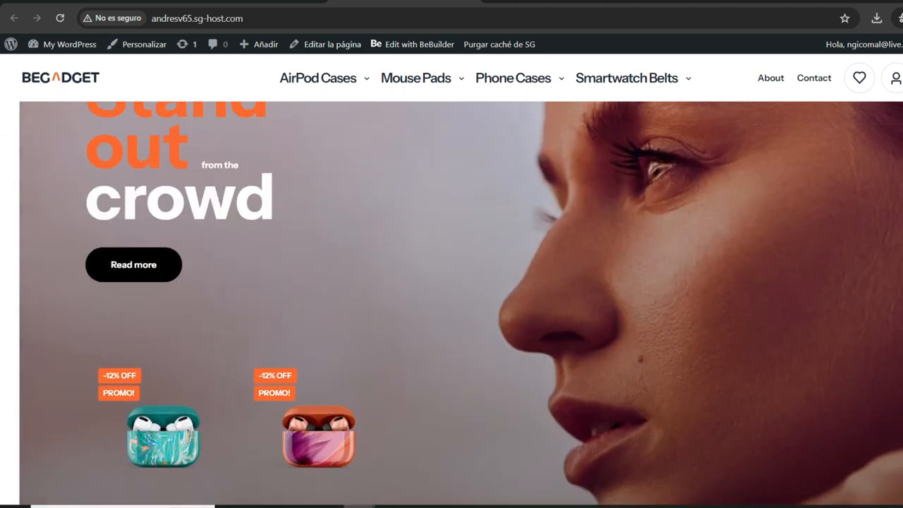
scroll(452, 304, "up", 2)
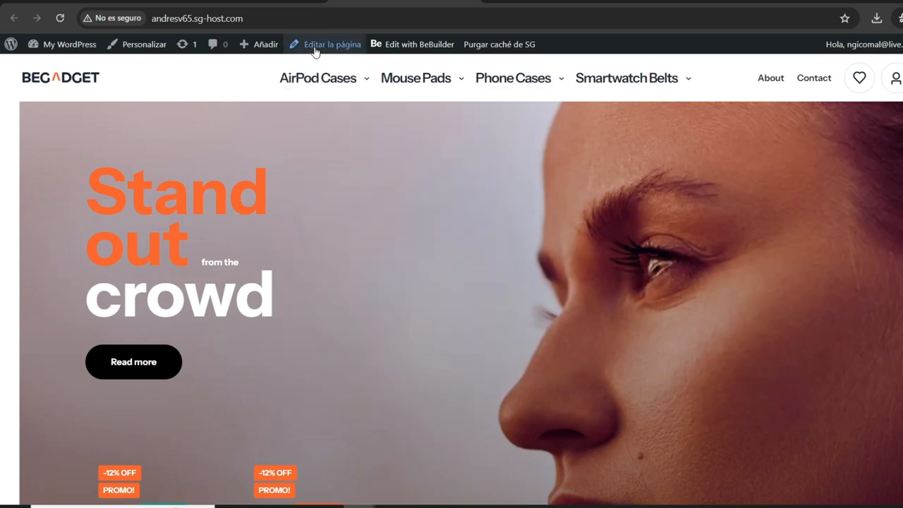
- In BeBuilder, change the hero heading from Stand/out/crowd to 'Hola Soy Andres' and update the page
left_click(415, 45)
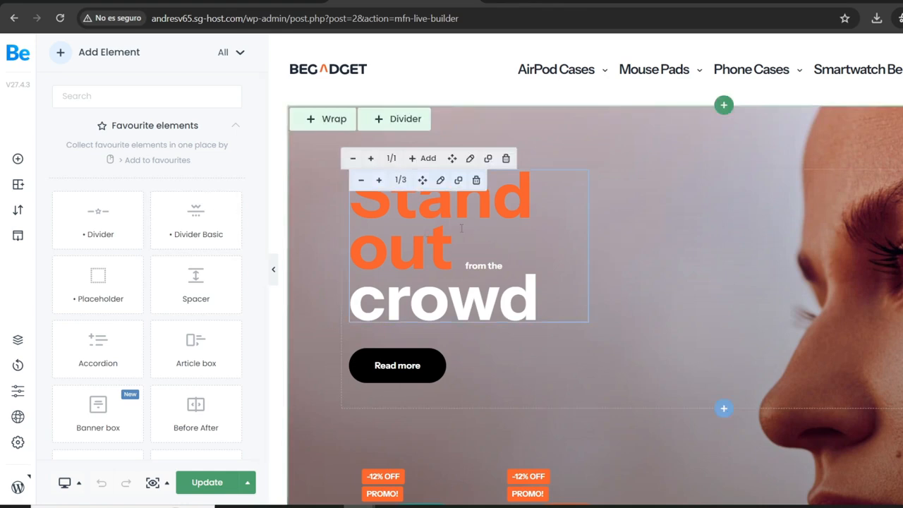
left_click(440, 180)
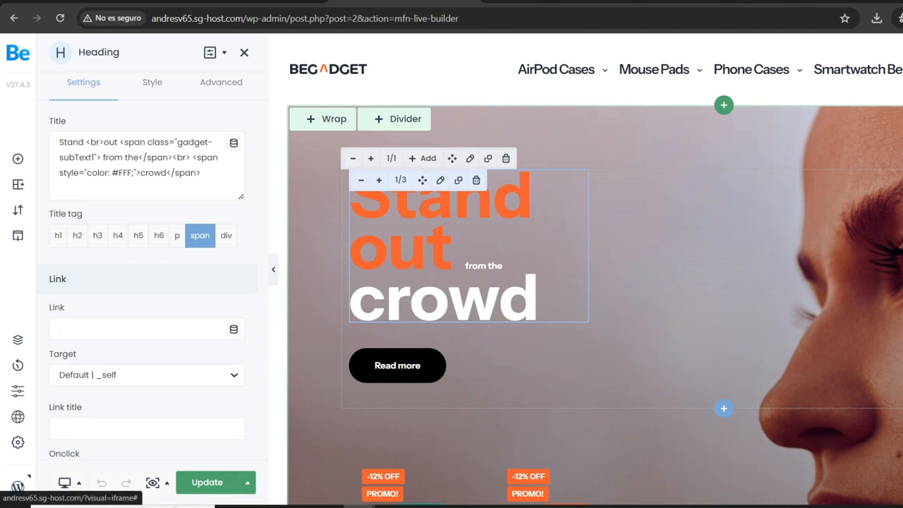
left_click(141, 160)
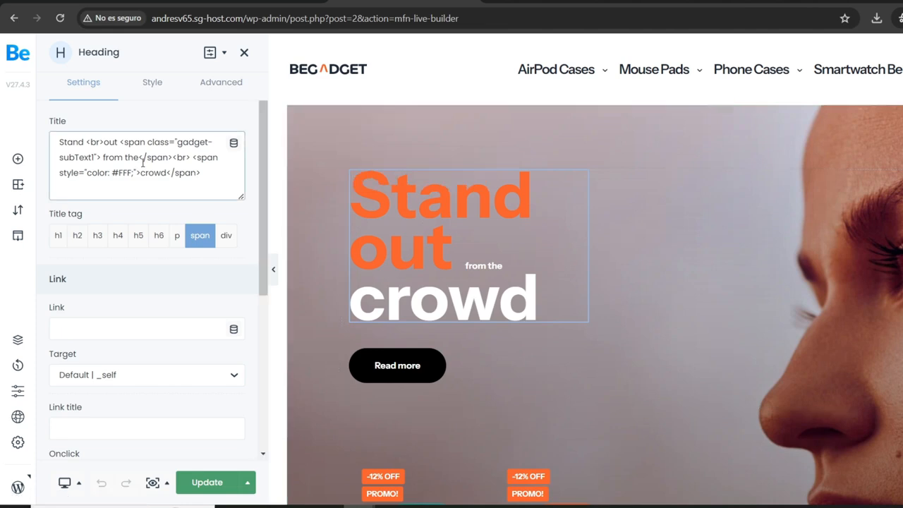
double_click(86, 142)
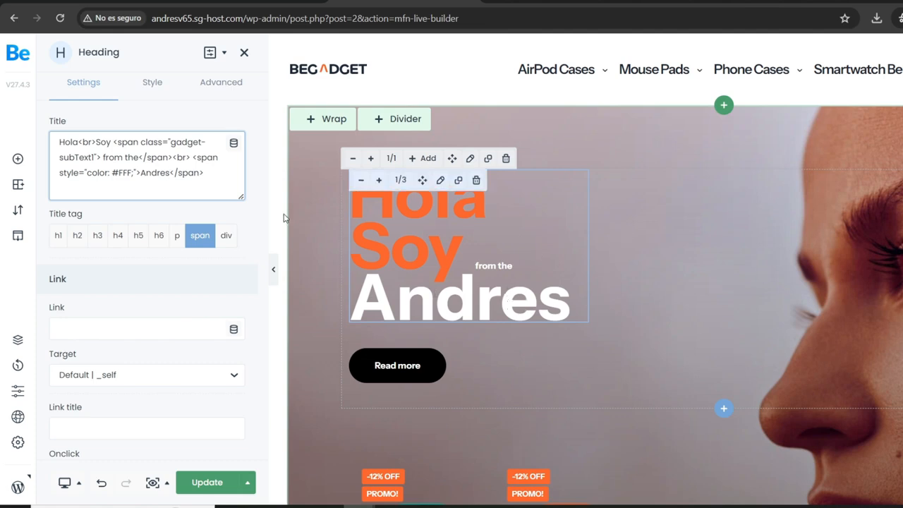
scroll(191, 268, "down", 4)
left_click(206, 483)
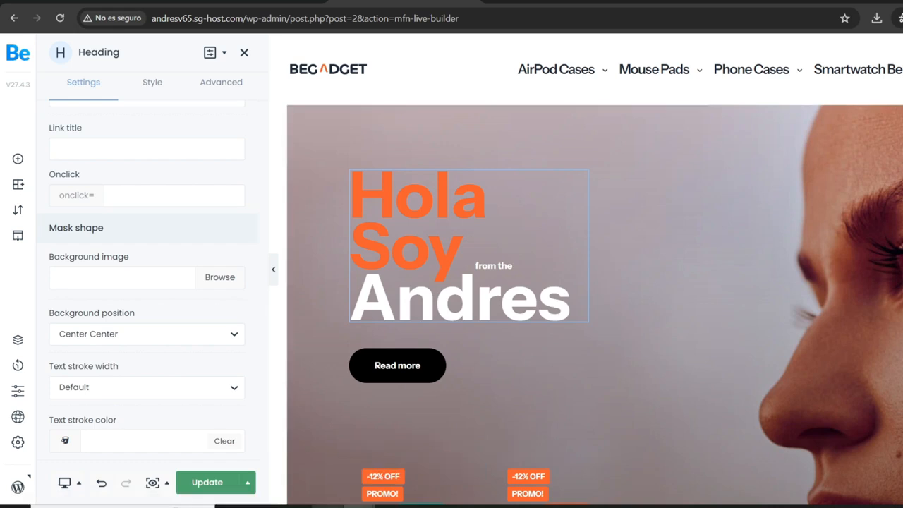
- Bring up the list of theme options from the BeBuilder sidebar
mouse_move(391, 295)
left_mouse_down()
mouse_move(93, 388)
mouse_move(41, 415)
left_mouse_up()
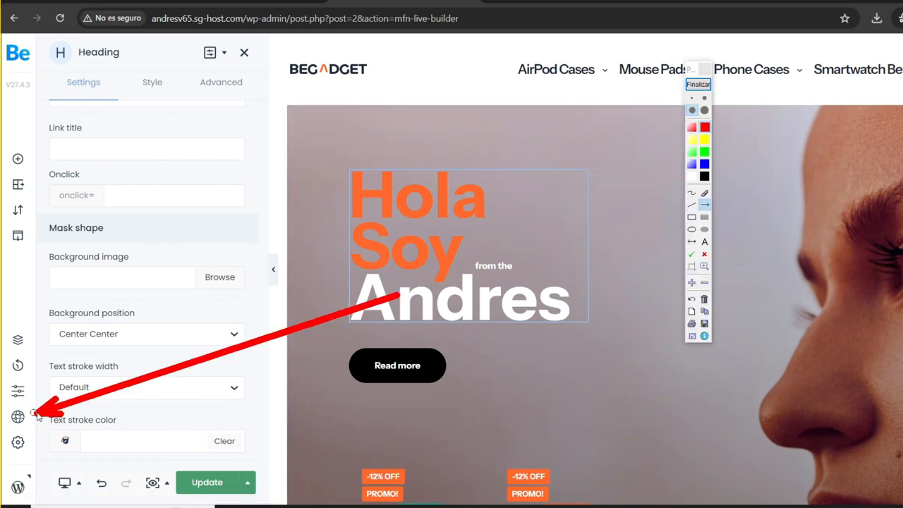
left_click(706, 84)
left_click(17, 417)
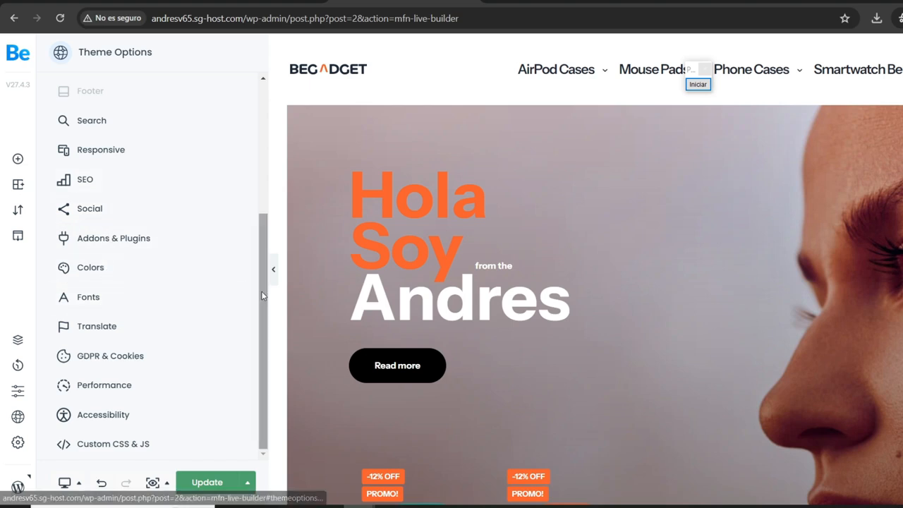
- Open Theme Options > Global > Logo and close the Browse media dialog without choosing a logo image
left_click_drag(261, 296, 265, 106)
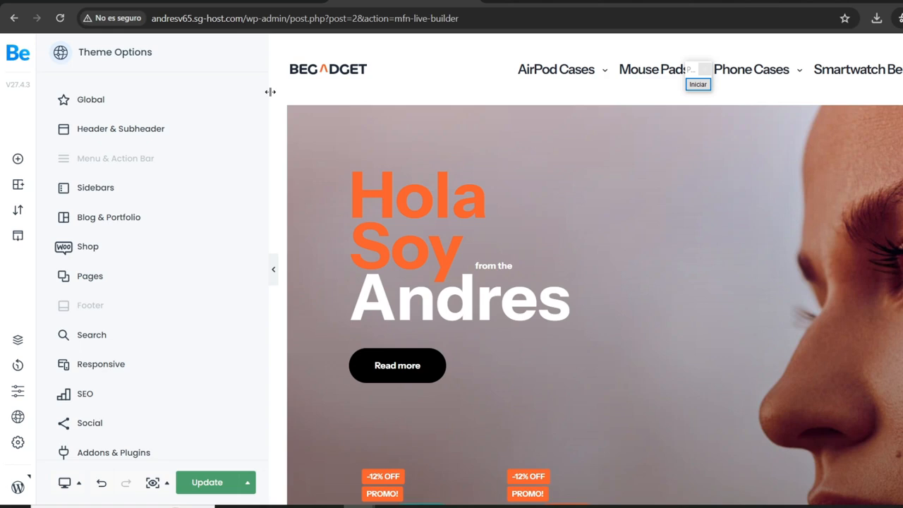
left_click(88, 105)
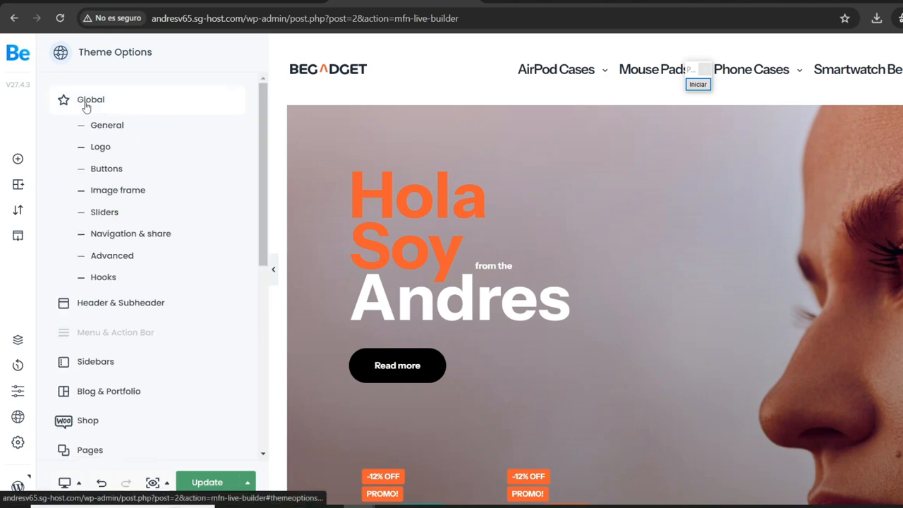
left_click(97, 149)
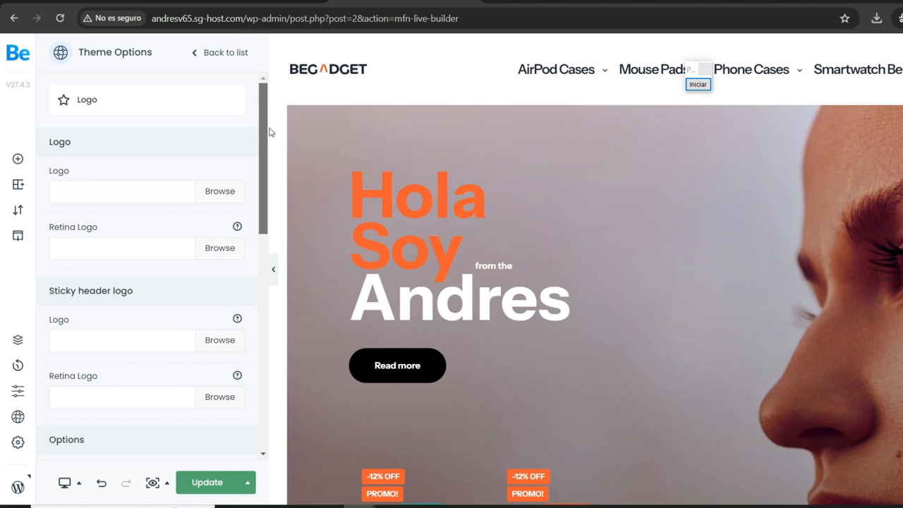
scroll(80, 146, "down", 1)
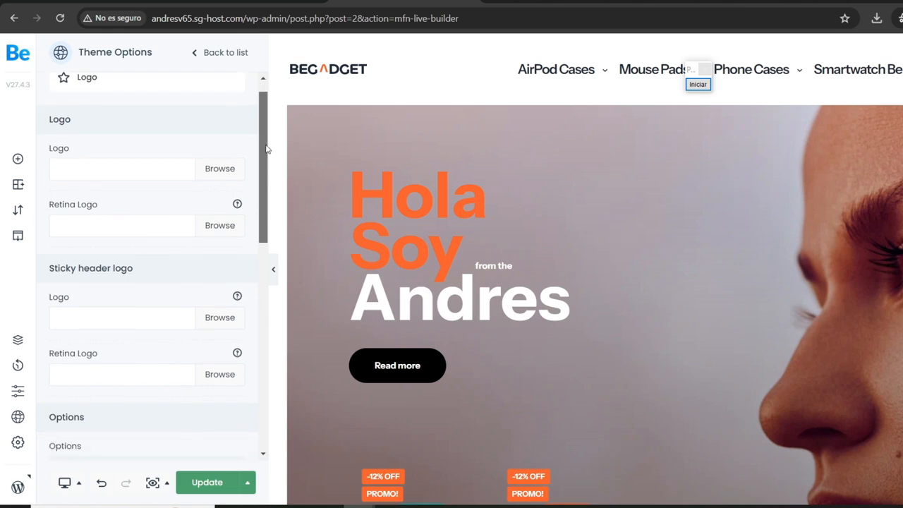
left_click(213, 163)
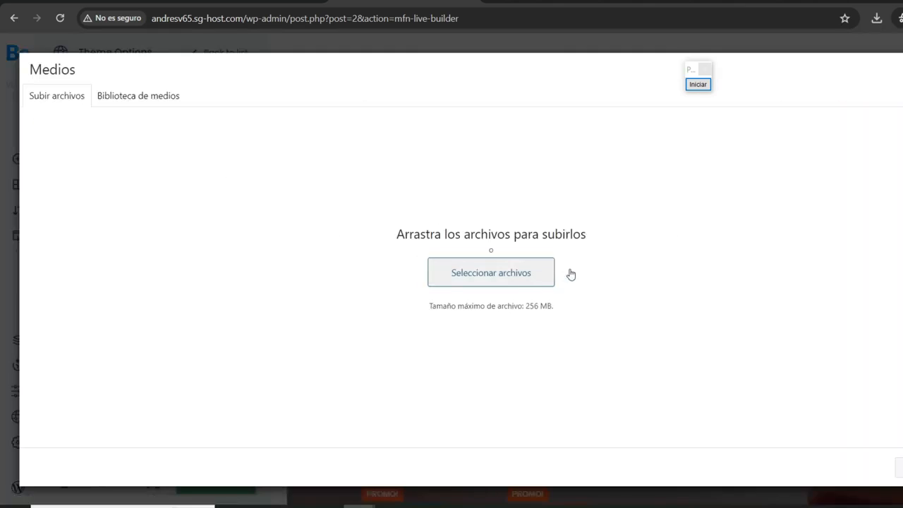
left_click(902, 69)
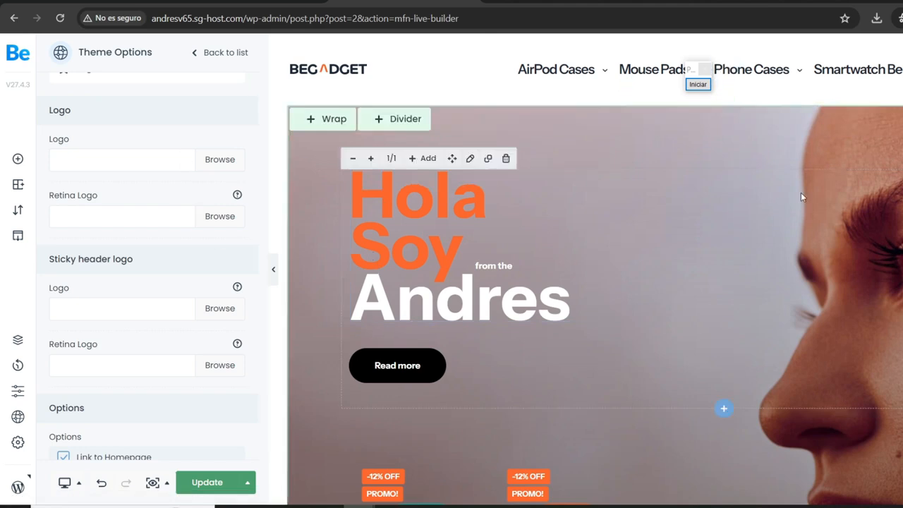
scroll(593, 297, "down", 1)
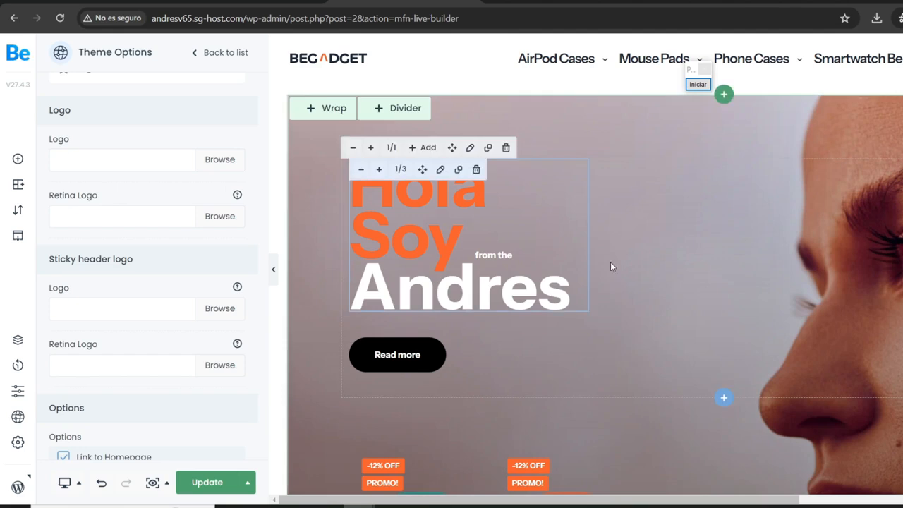